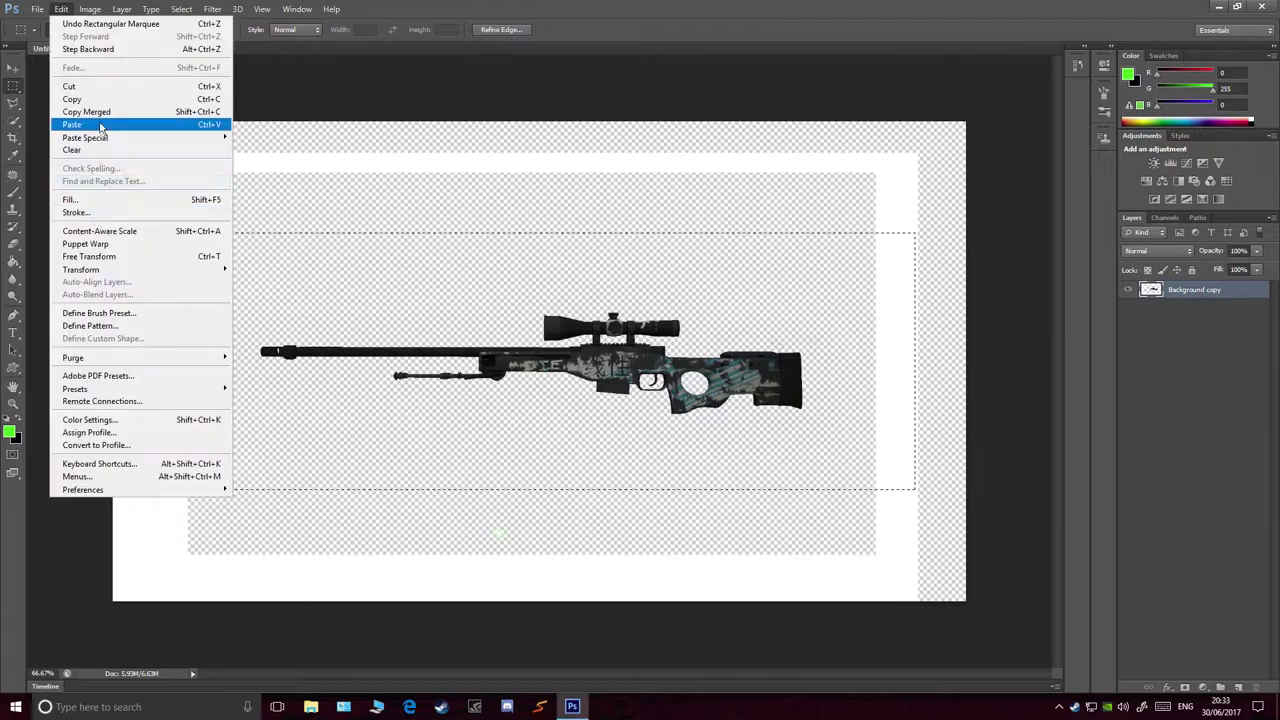
Step: Enlarge the rifle with Free Transform to about 148% of its size
{"action": "key", "text": "ctrl+t"}
{"action": "left_click_drag", "start_coordinate": [196, 233], "coordinate": [45, 160]}
{"action": "left_click", "coordinate": [37, 9]}
{"action": "mouse_move", "coordinate": [90, 263]}
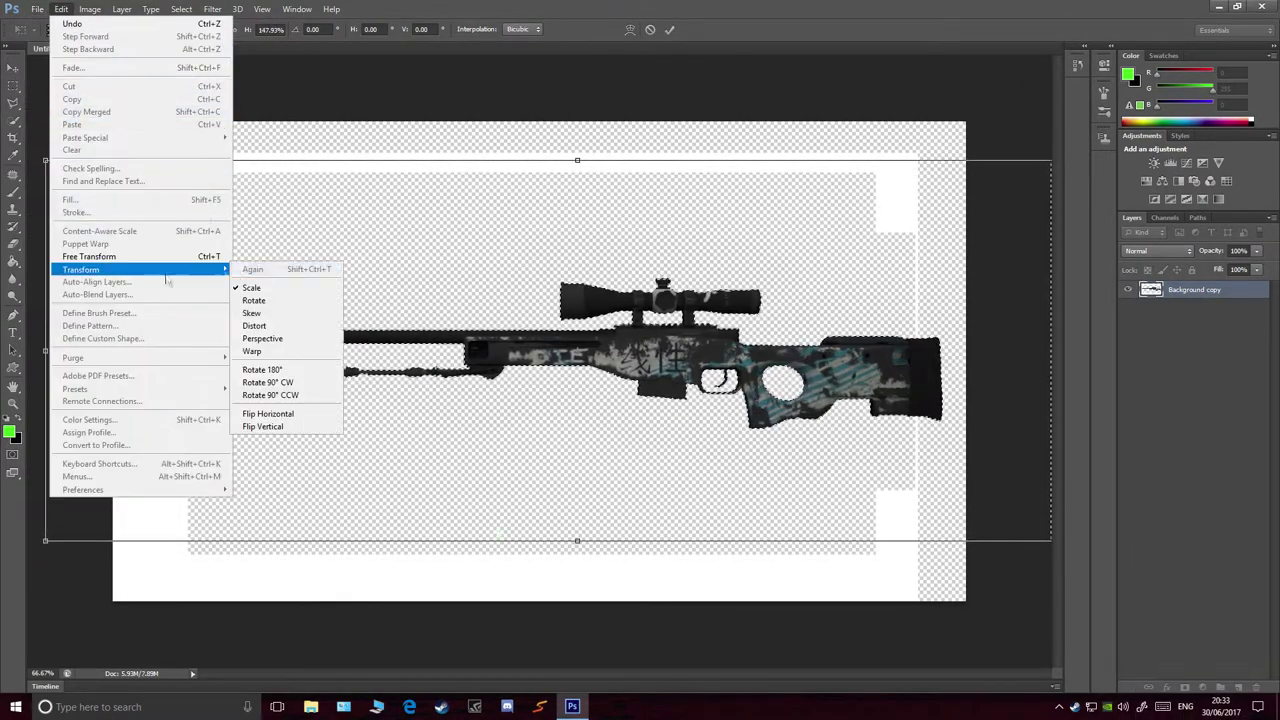
Step: Rotate the rifle so its barrel slopes down to the lower left, scale it to about 189%, and apply the transform
{"action": "left_click", "coordinate": [260, 290]}
{"action": "left_click_drag", "start_coordinate": [1000, 420], "coordinate": [990, 260]}
{"action": "left_click_drag", "start_coordinate": [640, 330], "coordinate": [642, 388]}
{"action": "left_click", "coordinate": [61, 9]}
{"action": "key", "text": "Escape"}
{"action": "left_click_drag", "start_coordinate": [122, 419], "coordinate": [155, 378]}
{"action": "left_click_drag", "start_coordinate": [600, 400], "coordinate": [355, 410]}
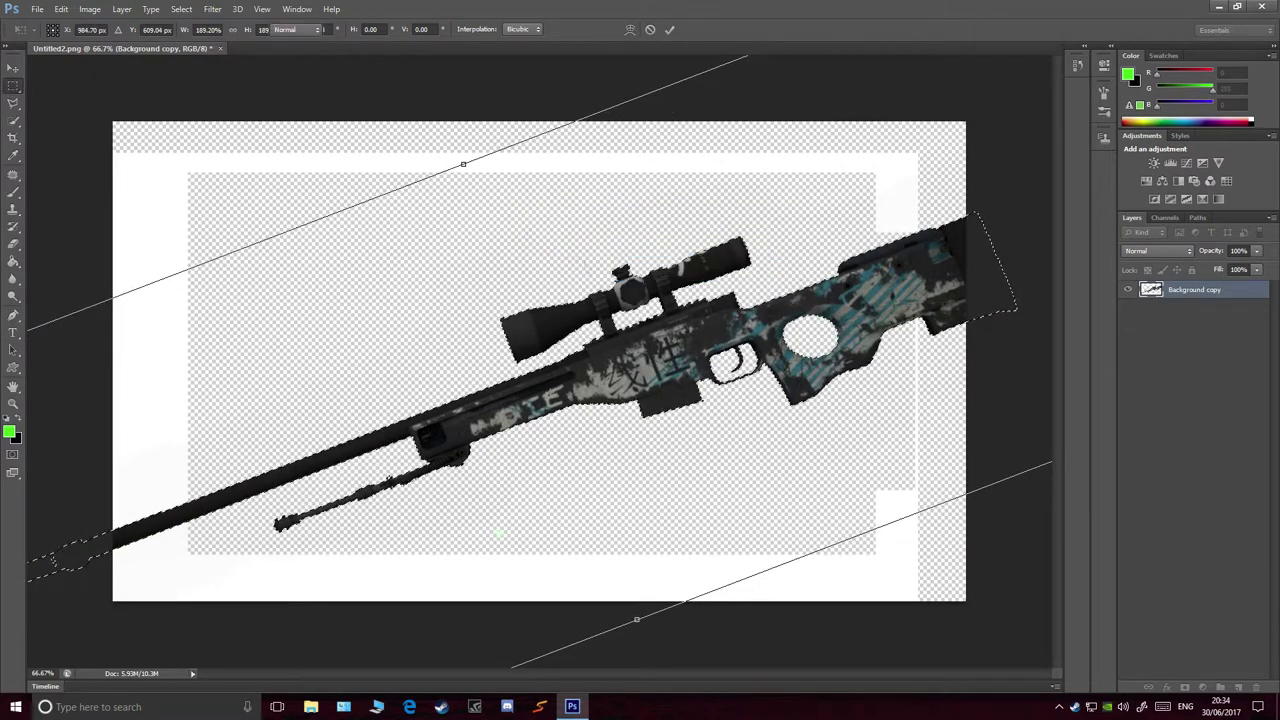
{"action": "key", "text": "Return"}
{"action": "key", "text": "ctrl+d"}
Step: Set the foreground colour to the muted magenta #893c59
{"action": "left_click", "coordinate": [14, 192]}
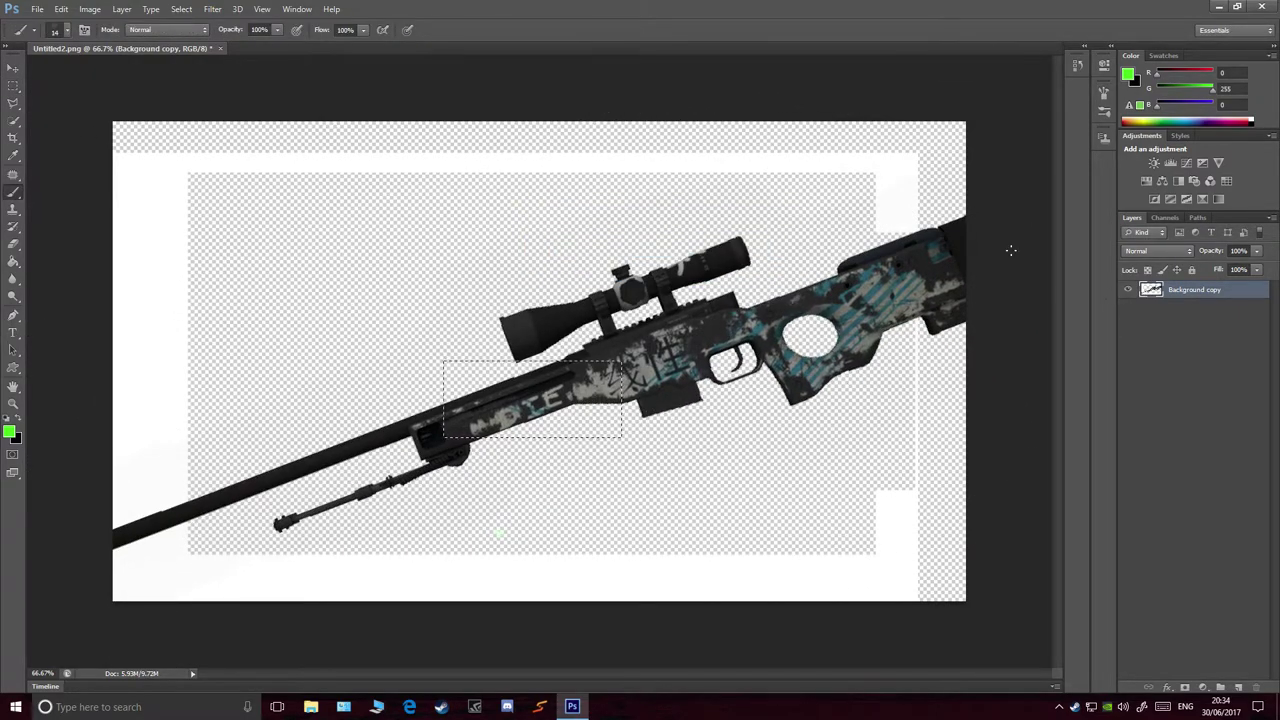
{"action": "left_click", "coordinate": [9, 432]}
{"action": "left_click_drag", "start_coordinate": [739, 210], "coordinate": [739, 105]}
{"action": "left_click", "coordinate": [673, 210]}
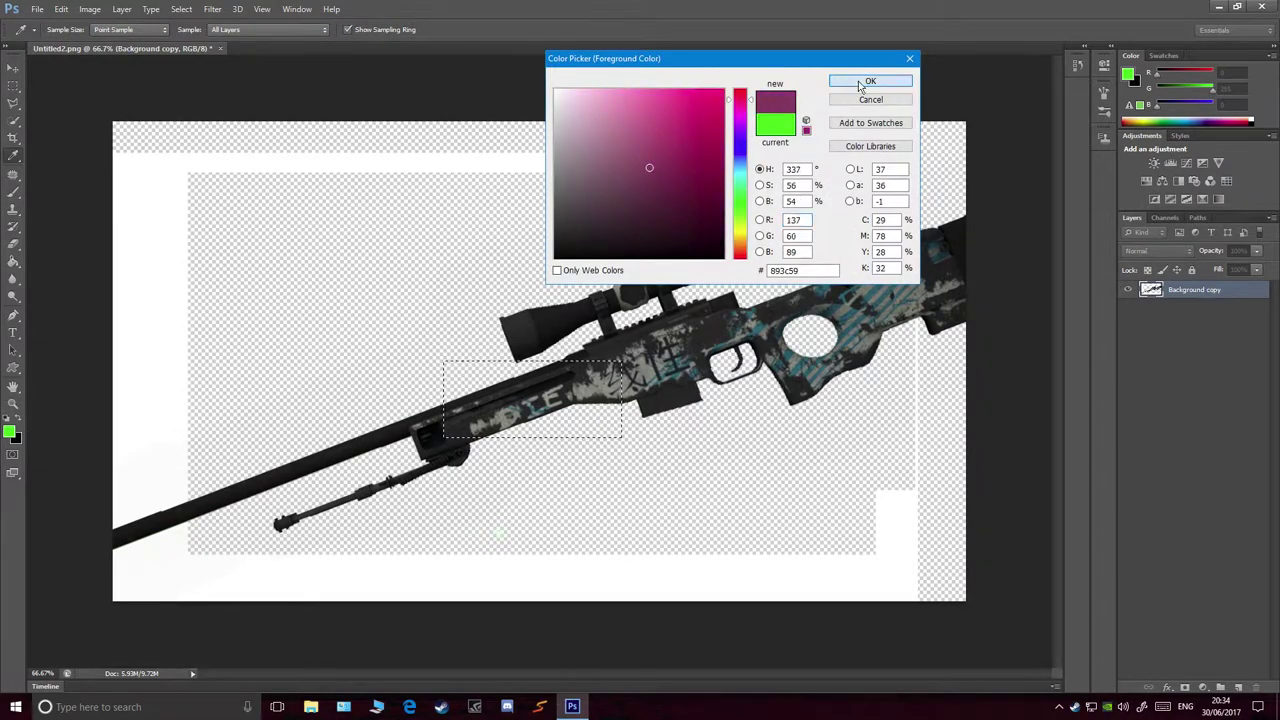
{"action": "left_click", "coordinate": [860, 82]}
Step: Switch to the Painting workspace and choose the 14 px bristle brush preset
{"action": "left_click", "coordinate": [1238, 30]}
{"action": "left_click", "coordinate": [1215, 97]}
{"action": "left_click", "coordinate": [1205, 312]}
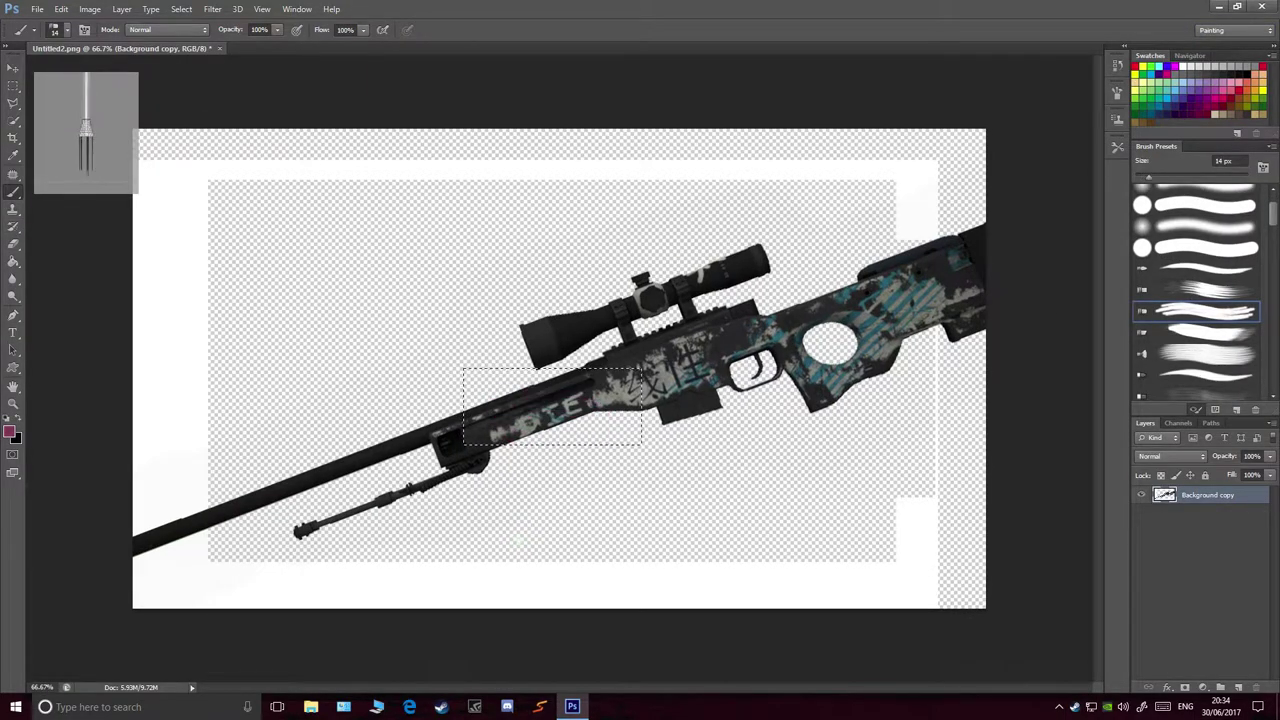
Step: Select an area around the middle of the rifle and circle the DIE lettering with a magenta brush stroke
{"action": "left_click", "coordinate": [13, 85]}
{"action": "left_click_drag", "start_coordinate": [386, 286], "coordinate": [857, 537]}
{"action": "key", "text": "r"}
{"action": "left_click_drag", "start_coordinate": [620, 300], "coordinate": [680, 420]}
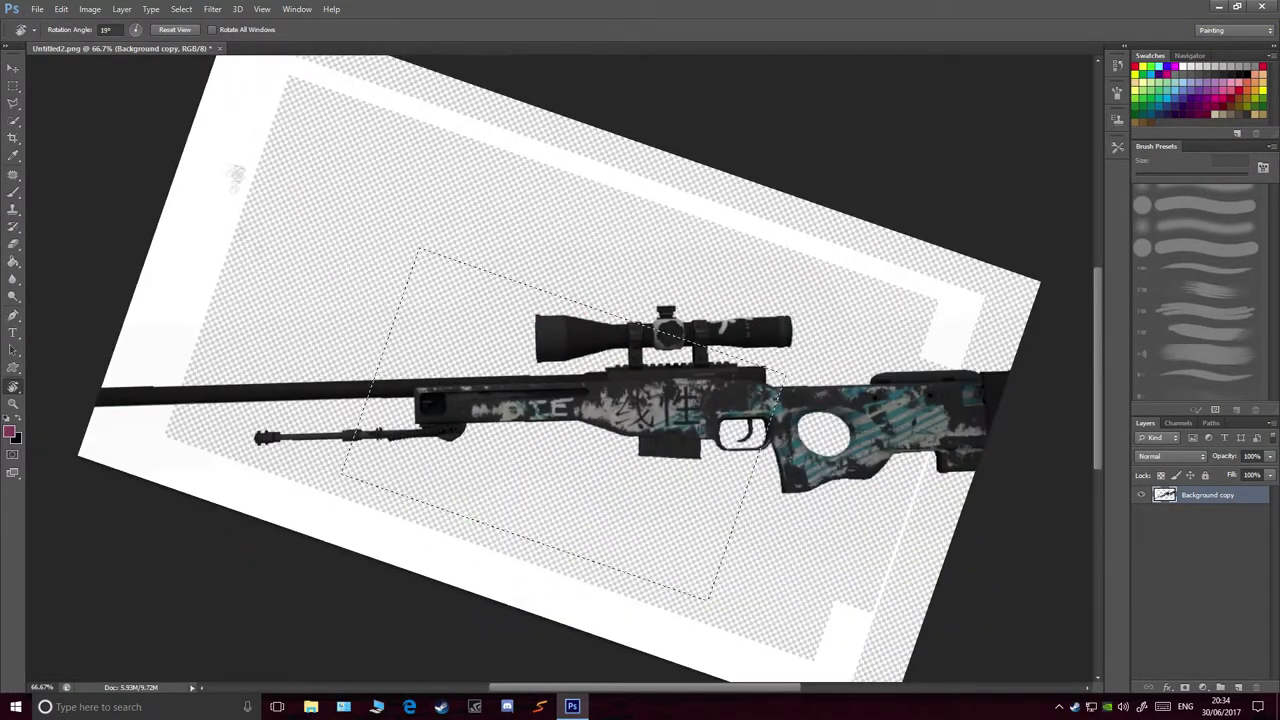
{"action": "key", "text": "b"}
{"action": "left_click_drag", "start_coordinate": [550, 372], "coordinate": [457, 393]}
{"action": "key", "text": "ctrl+z"}
{"action": "left_click_drag", "start_coordinate": [560, 376], "coordinate": [478, 396]}
Step: Select the area around the rear of the scope and circle the white mark on it in magenta
{"action": "key", "text": "m"}
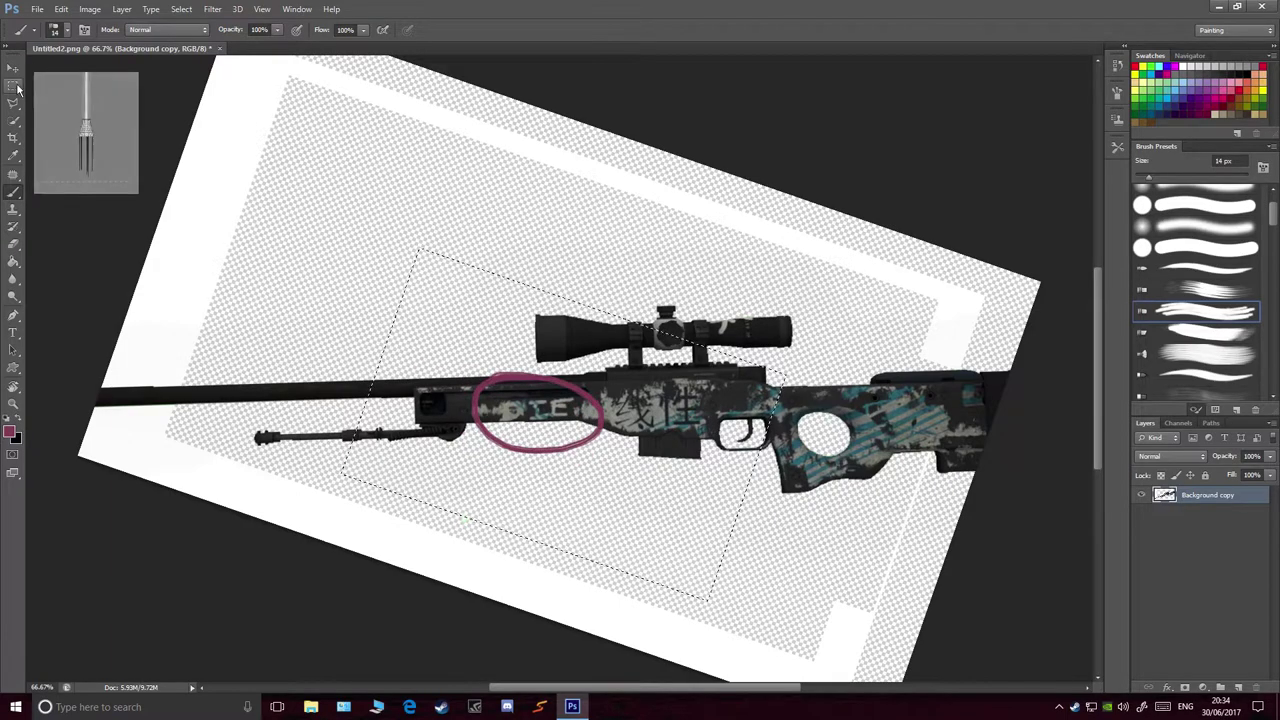
{"action": "left_click_drag", "start_coordinate": [686, 272], "coordinate": [798, 360]}
{"action": "key", "text": "w"}
{"action": "key", "text": "b"}
{"action": "left_click_drag", "start_coordinate": [745, 312], "coordinate": [784, 350]}
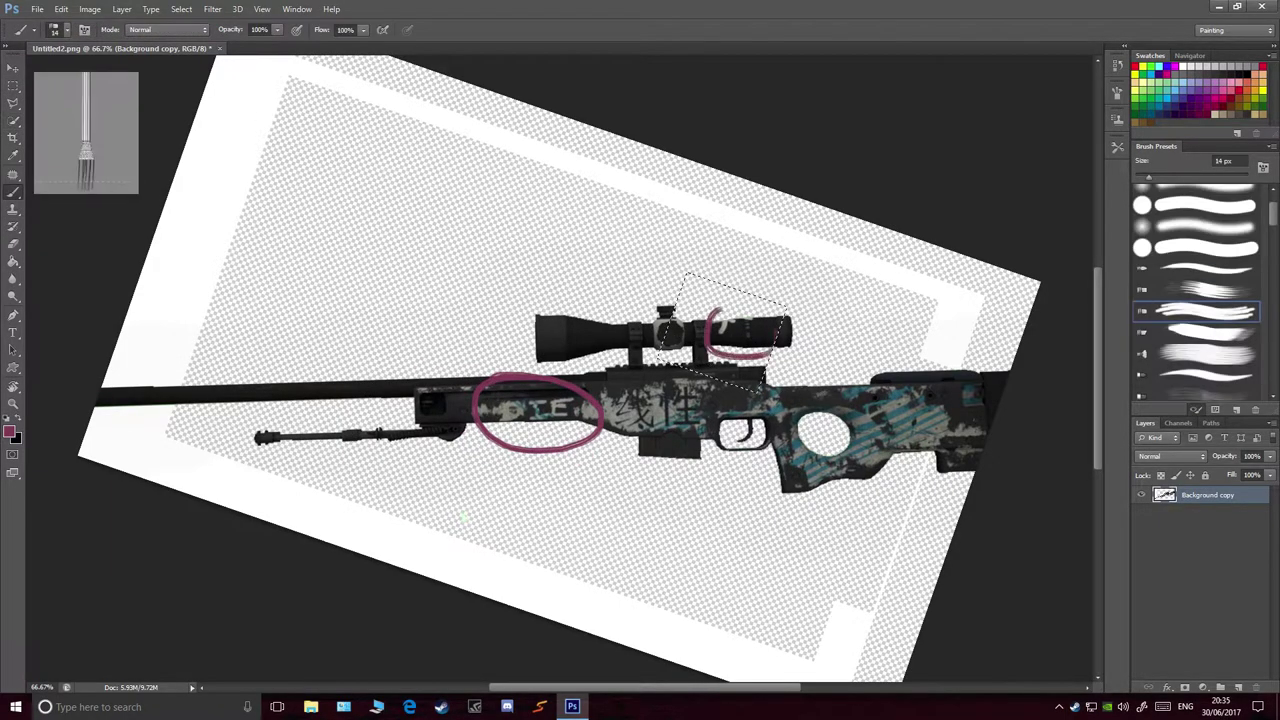
{"action": "key", "text": "ctrl+z"}
{"action": "key", "text": "comma"}
{"action": "key", "text": "period"}
{"action": "key", "text": "period"}
{"action": "key", "text": "period"}
{"action": "key", "text": "period"}
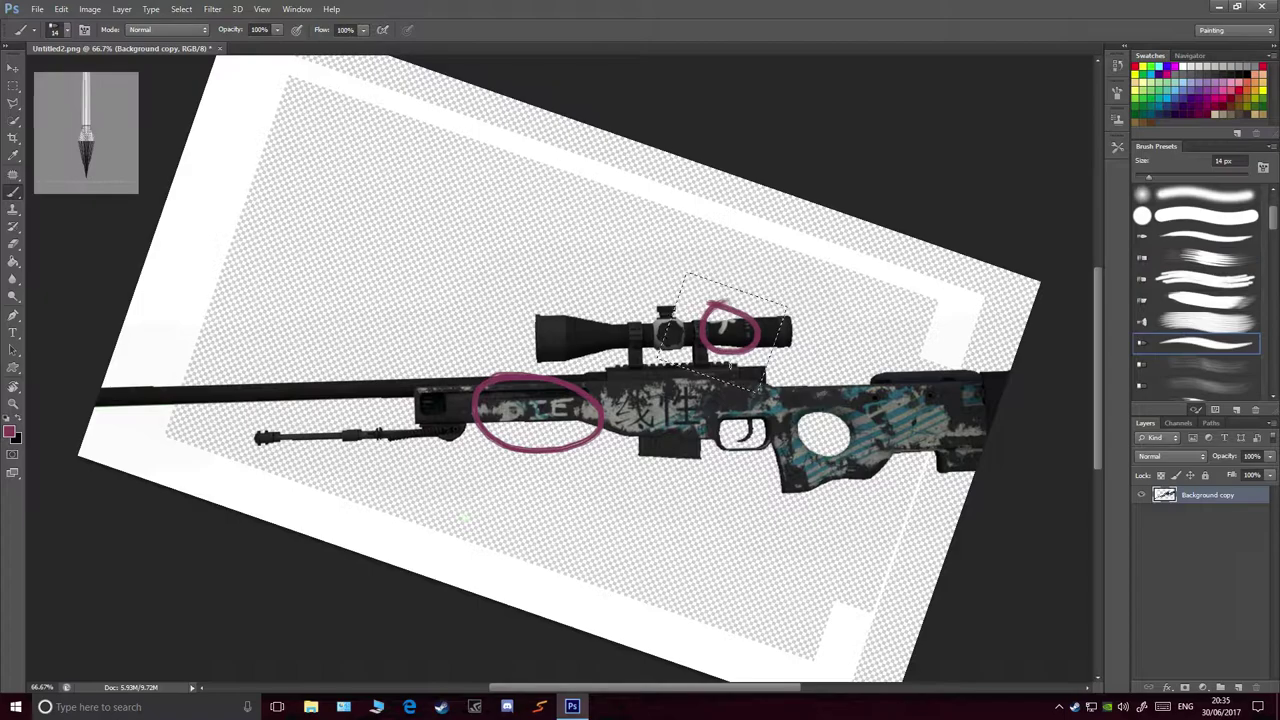
Step: Select the area around the rifle's stock and circle the mark behind the thumbhole with a different brush preset
{"action": "left_click", "coordinate": [13, 88]}
{"action": "left_click", "coordinate": [13, 192]}
{"action": "key", "text": "period"}
{"action": "key", "text": "period"}
{"action": "key", "text": "period"}
{"action": "key", "text": "period"}
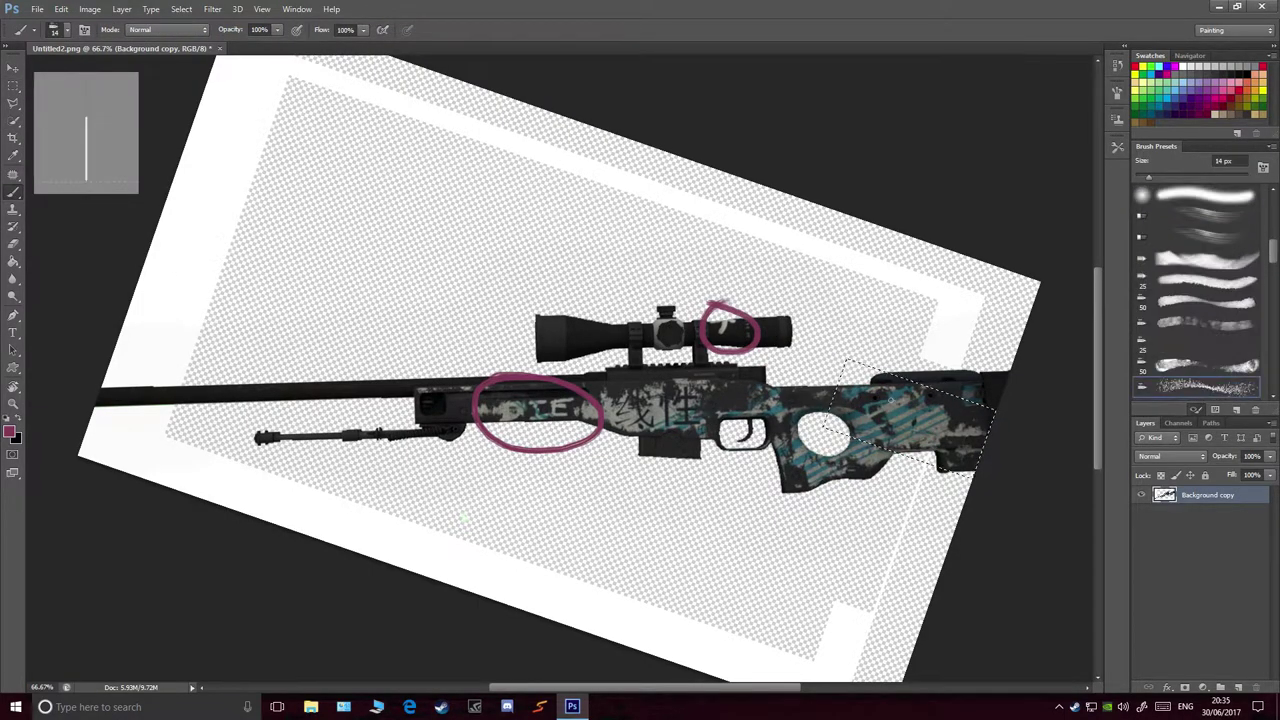
{"action": "key", "text": "period"}
{"action": "key", "text": "period"}
{"action": "key", "text": "period"}
{"action": "key", "text": "period"}
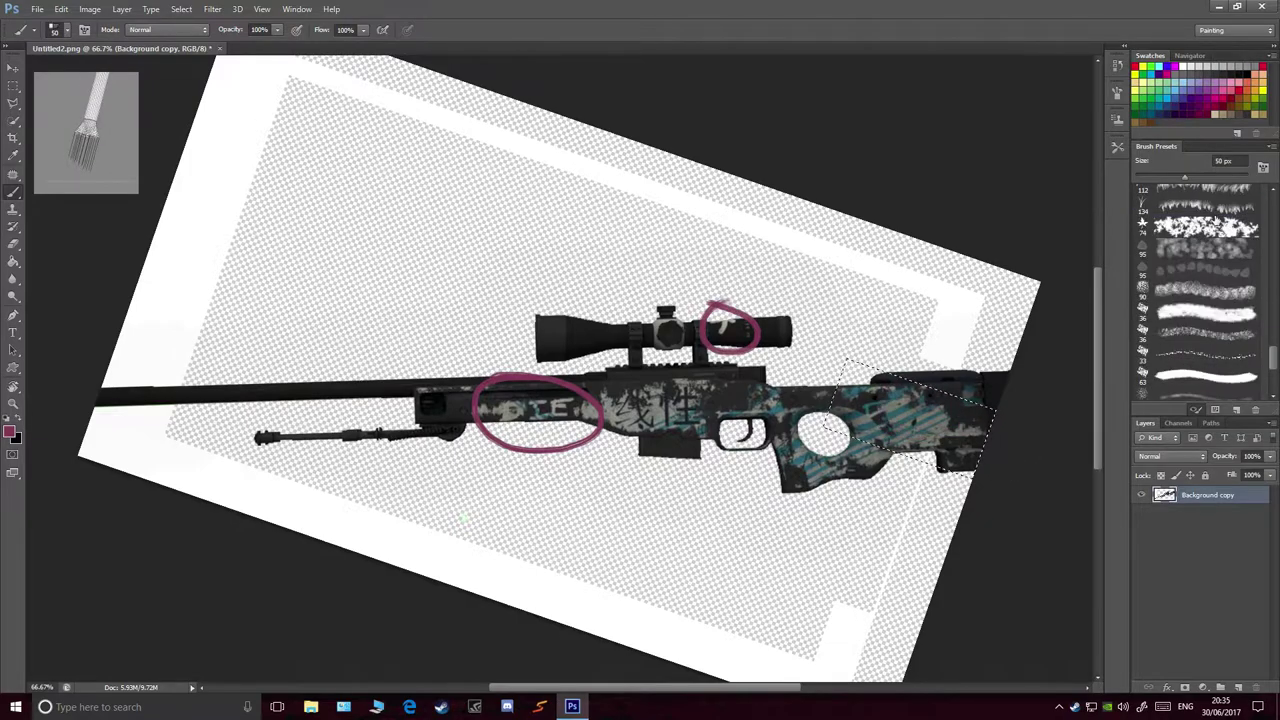
{"action": "key", "text": "period"}
{"action": "key", "text": "period"}
{"action": "key", "text": "period"}
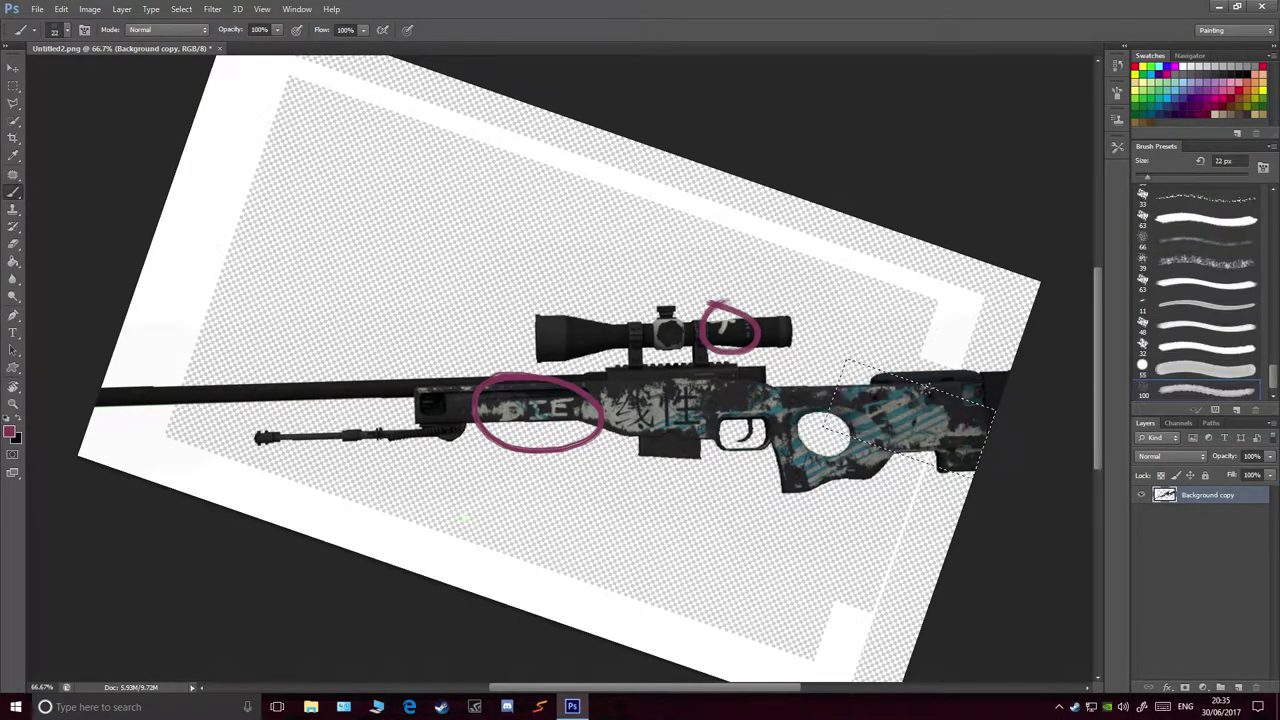
Step: Select the area below the rifle body and paint a magenta arrow pointing up at the Chinese characters, using a 7 px brush preset
{"action": "key", "text": "m"}
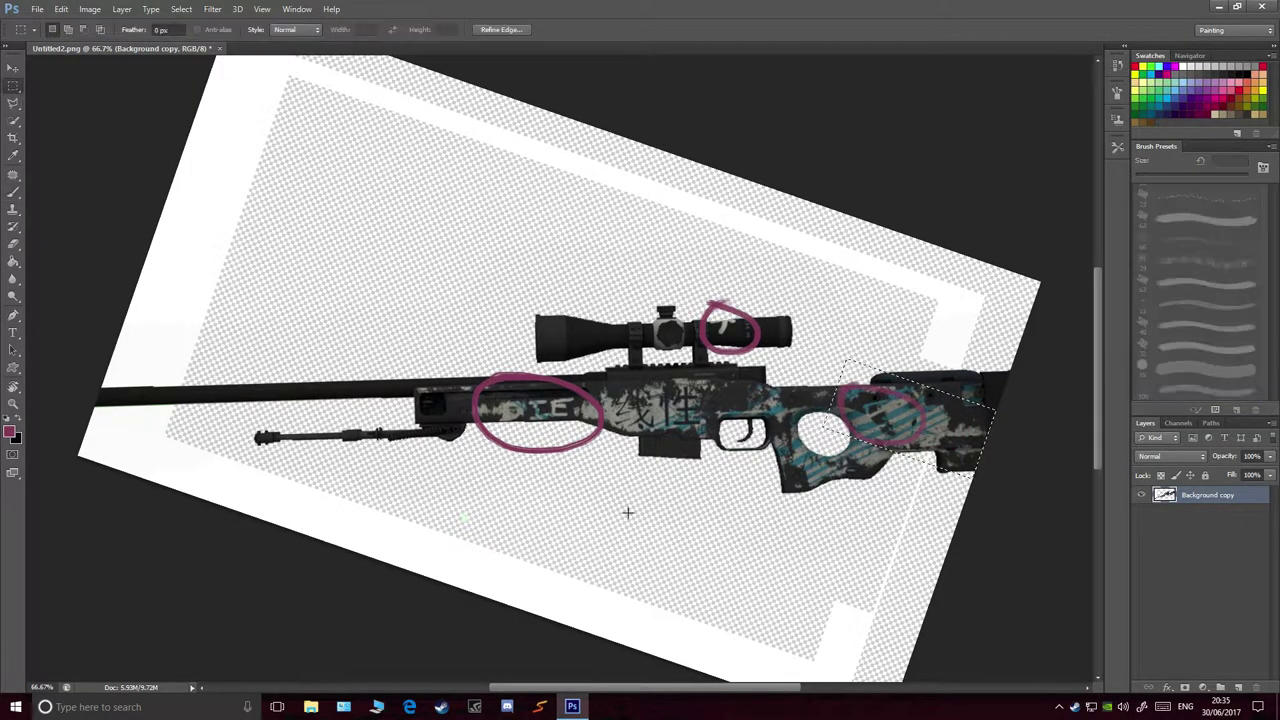
{"action": "key", "text": "ctrl+z"}
{"action": "key", "text": "b"}
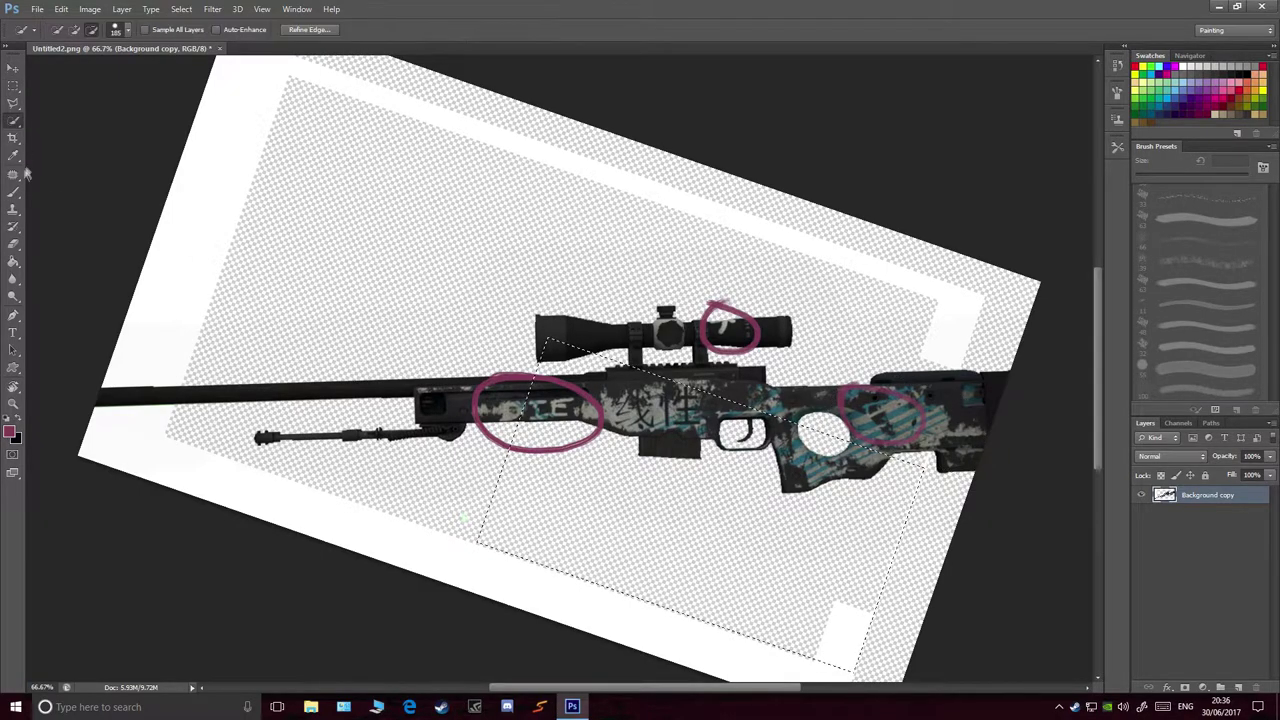
{"action": "left_click_drag", "start_coordinate": [690, 440], "coordinate": [698, 470]}
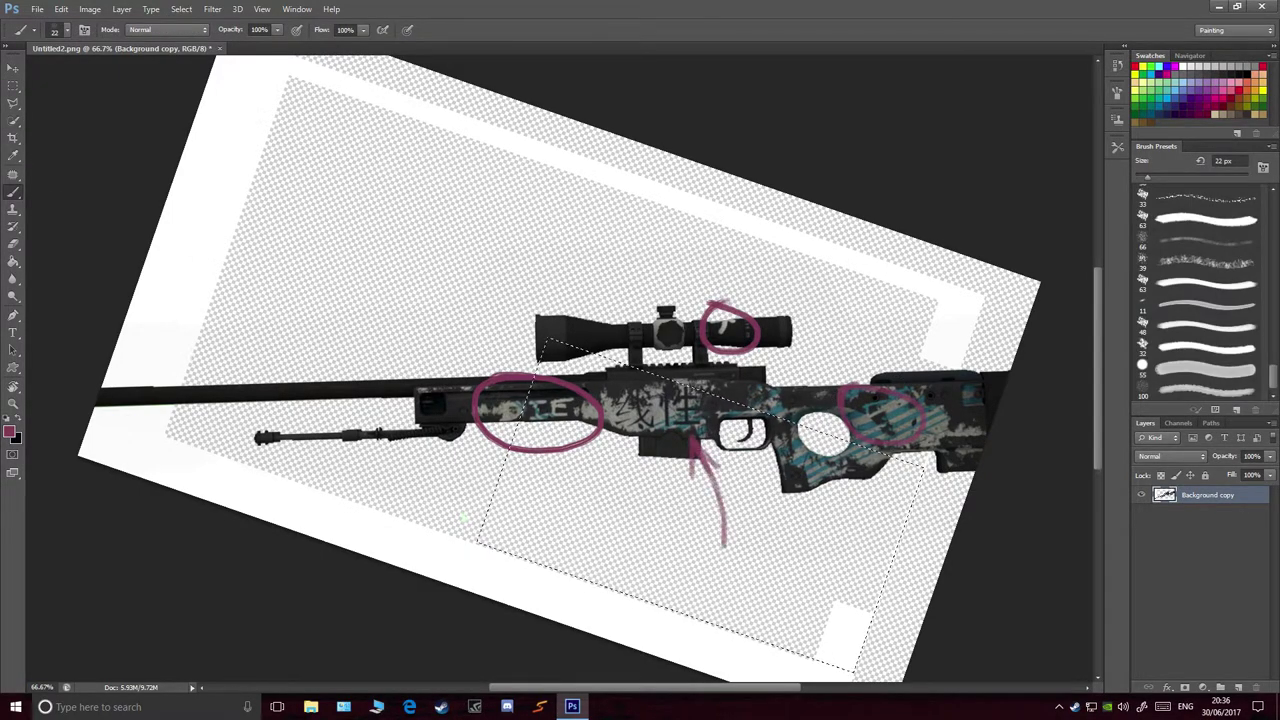
{"action": "left_click", "coordinate": [1200, 380]}
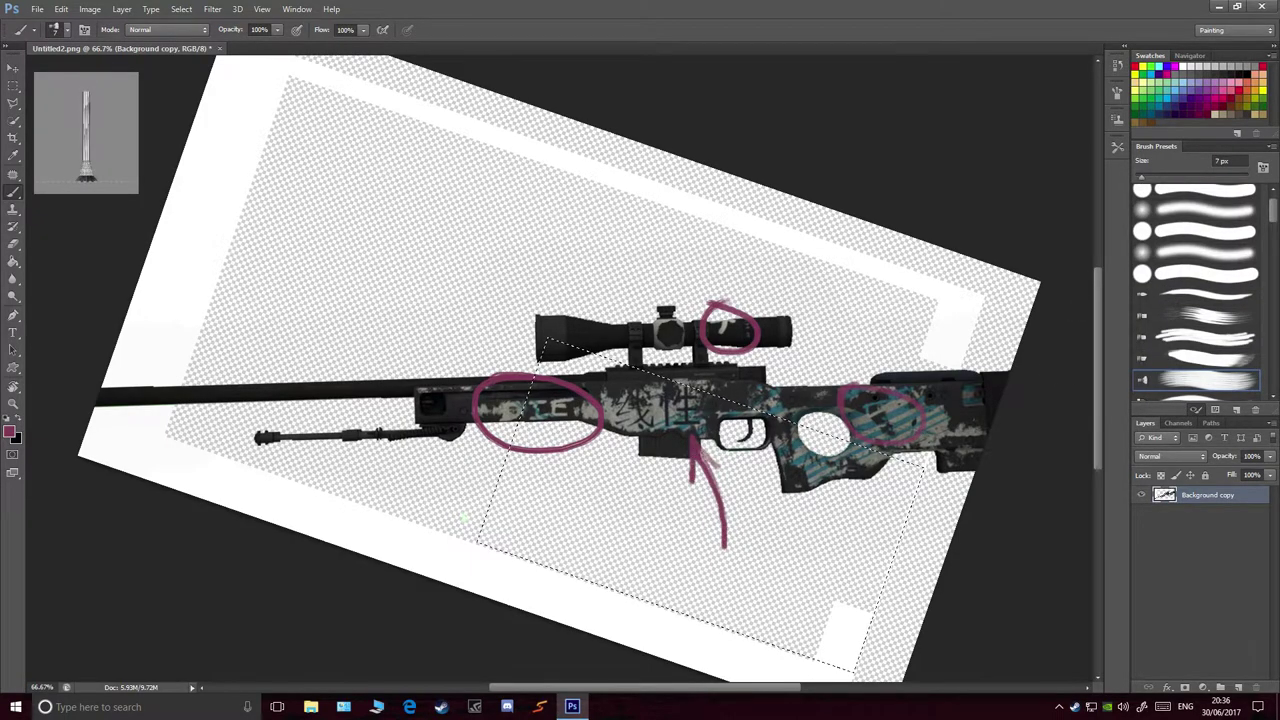
Step: Select the area above the scope and paint a curved magenta arrow pointing down at the scope's front end
{"action": "key", "text": "m"}
{"action": "left_click_drag", "start_coordinate": [700, 480], "coordinate": [893, 336]}
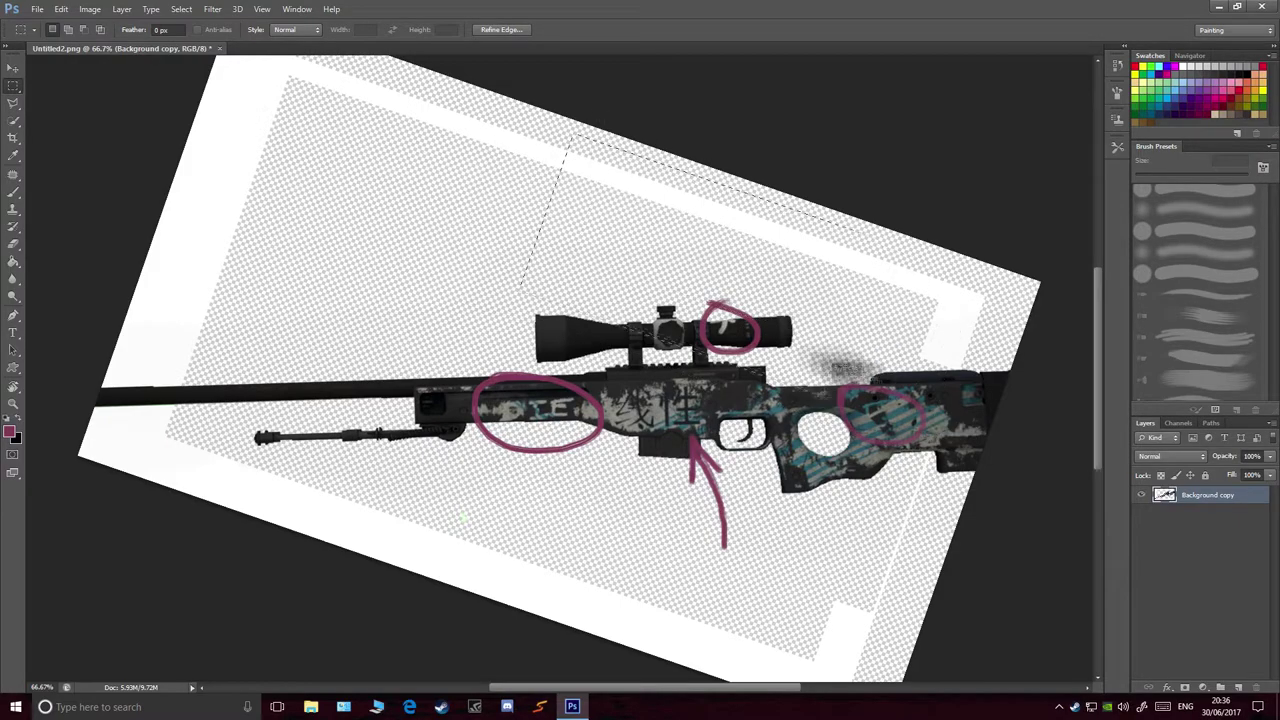
{"action": "key", "text": "b"}
{"action": "mouse_move", "coordinate": [566, 288]}
{"action": "left_mouse_down"}
{"action": "mouse_move", "coordinate": [598, 302]}
{"action": "mouse_move", "coordinate": [676, 238]}
{"action": "left_mouse_up"}
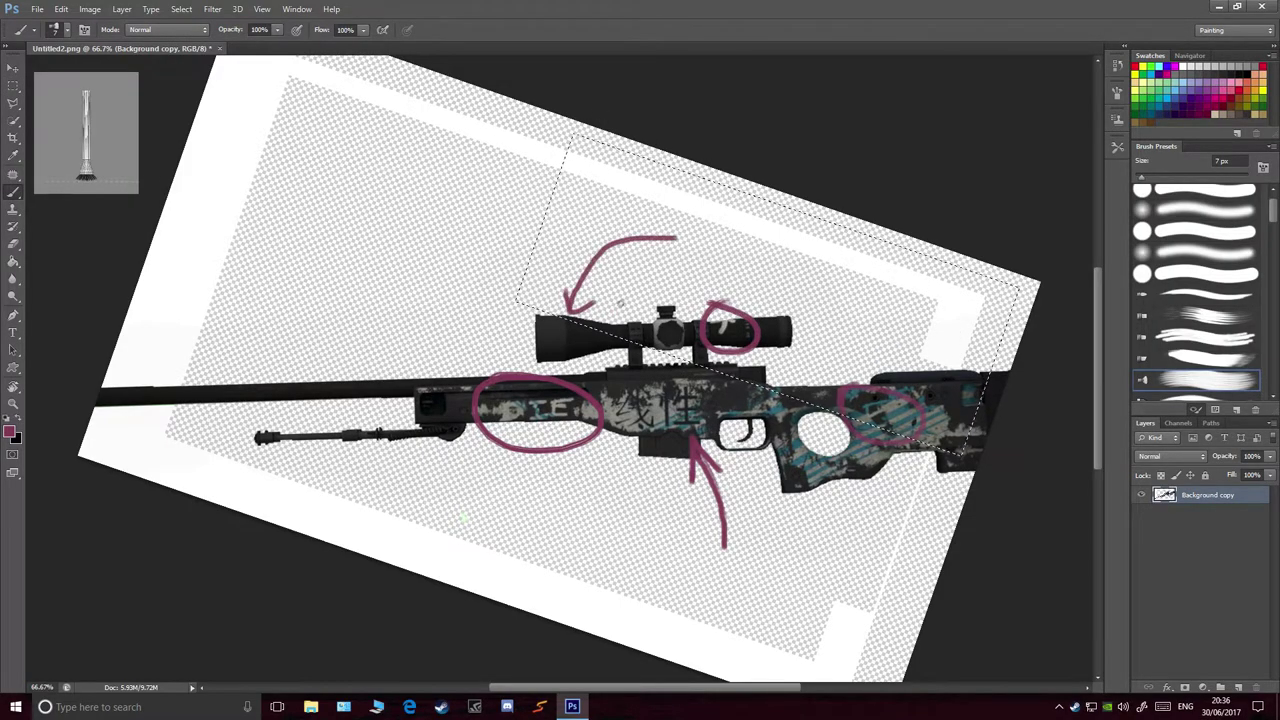
{"action": "key", "text": "m"}
{"action": "mouse_move", "coordinate": [619, 305]}
{"action": "left_mouse_down"}
{"action": "mouse_move", "coordinate": [592, 285]}
{"action": "mouse_move", "coordinate": [600, 300]}
{"action": "left_mouse_up"}
{"action": "left_click", "coordinate": [61, 9]}
{"action": "left_click", "coordinate": [25, 68]}
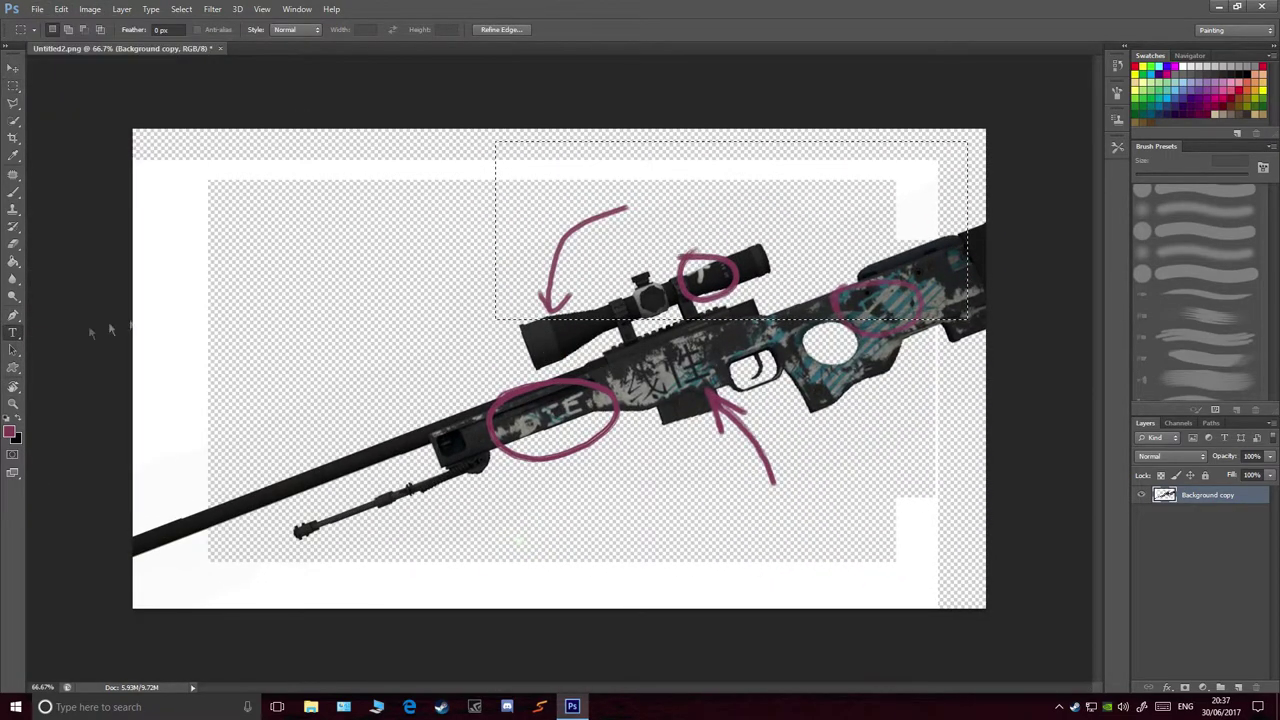
Step: Add the text "linear" across the upper part of the canvas in the Inversionz font at 400 pt in a dark navy colour
{"action": "key", "text": "t"}
{"action": "left_click", "coordinate": [223, 251]}
{"action": "left_click", "coordinate": [142, 30]}
{"action": "left_click", "coordinate": [251, 217]}
{"action": "type", "text": "NEA"}
{"action": "key", "text": "BackSpace"}
{"action": "key", "text": "BackSpace"}
{"action": "key", "text": "BackSpace"}
{"action": "left_click", "coordinate": [10, 432]}
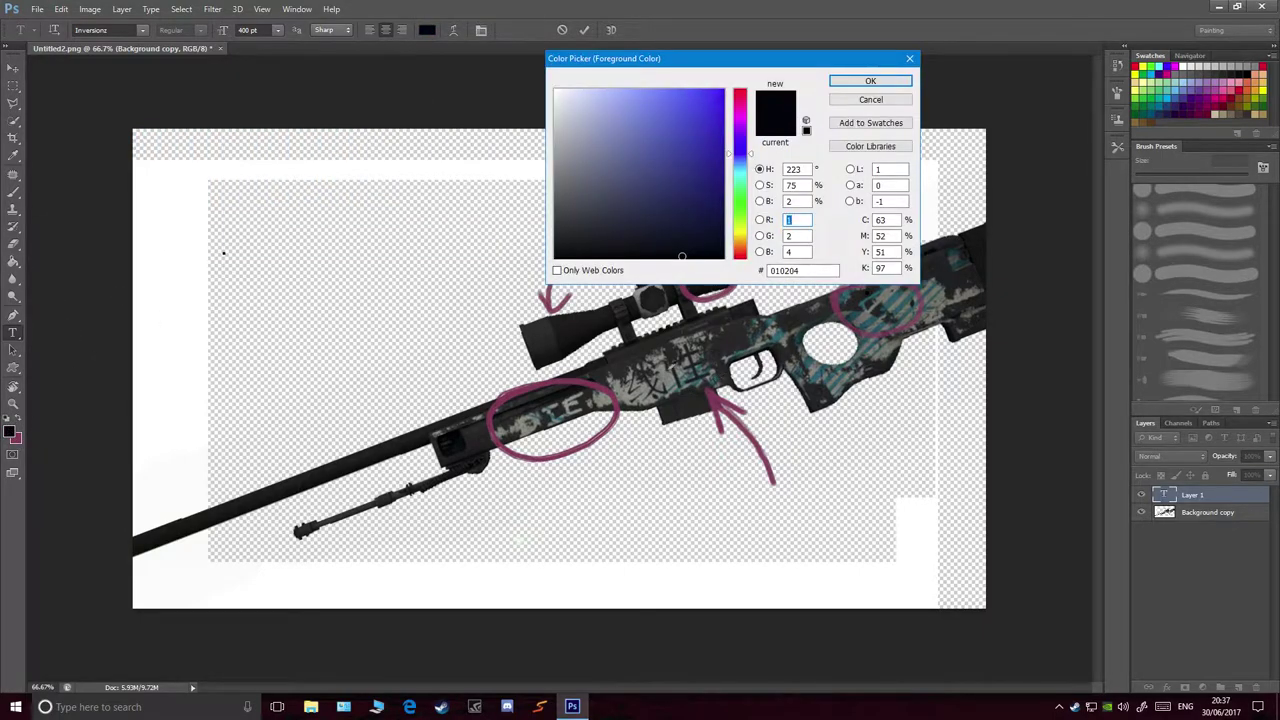
{"action": "key", "text": "Return"}
{"action": "type", "text": "linear"}
{"action": "left_click", "coordinate": [14, 68]}
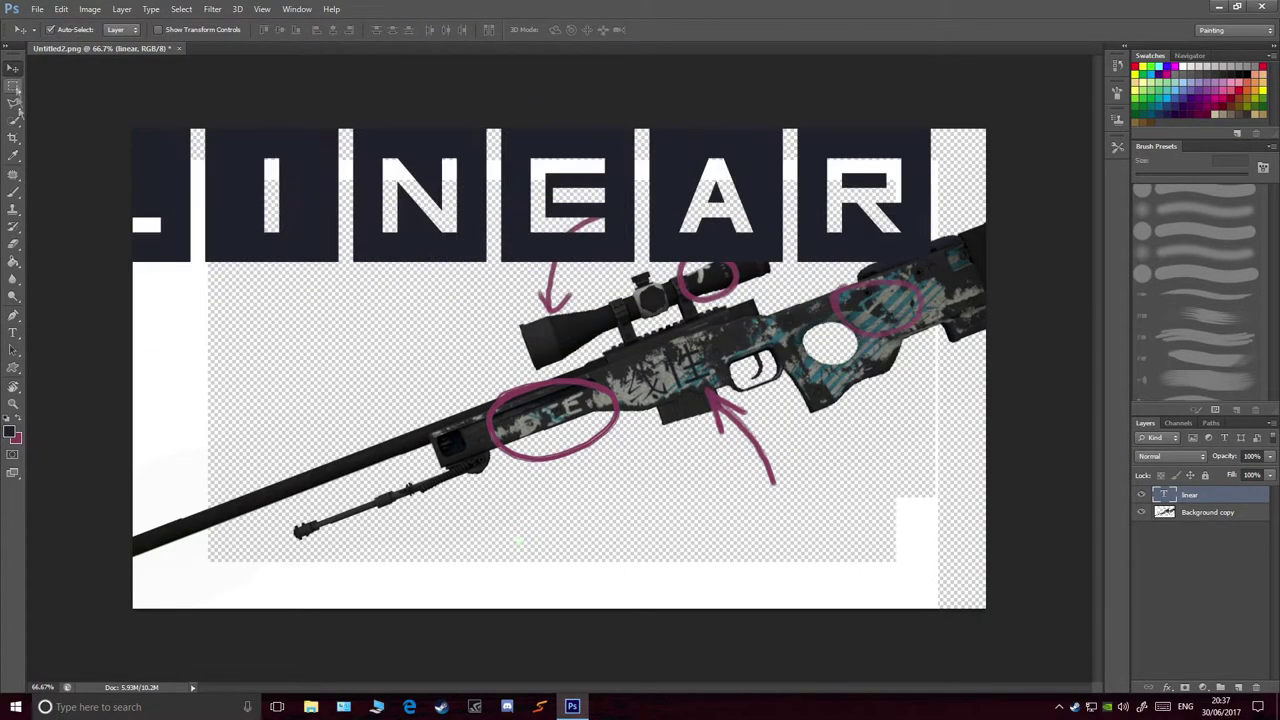
Step: Set the LINEAR text to 120 pt and move it into the lower right corner of the canvas
{"action": "key", "text": "t"}
{"action": "key", "text": "ctrl+a"}
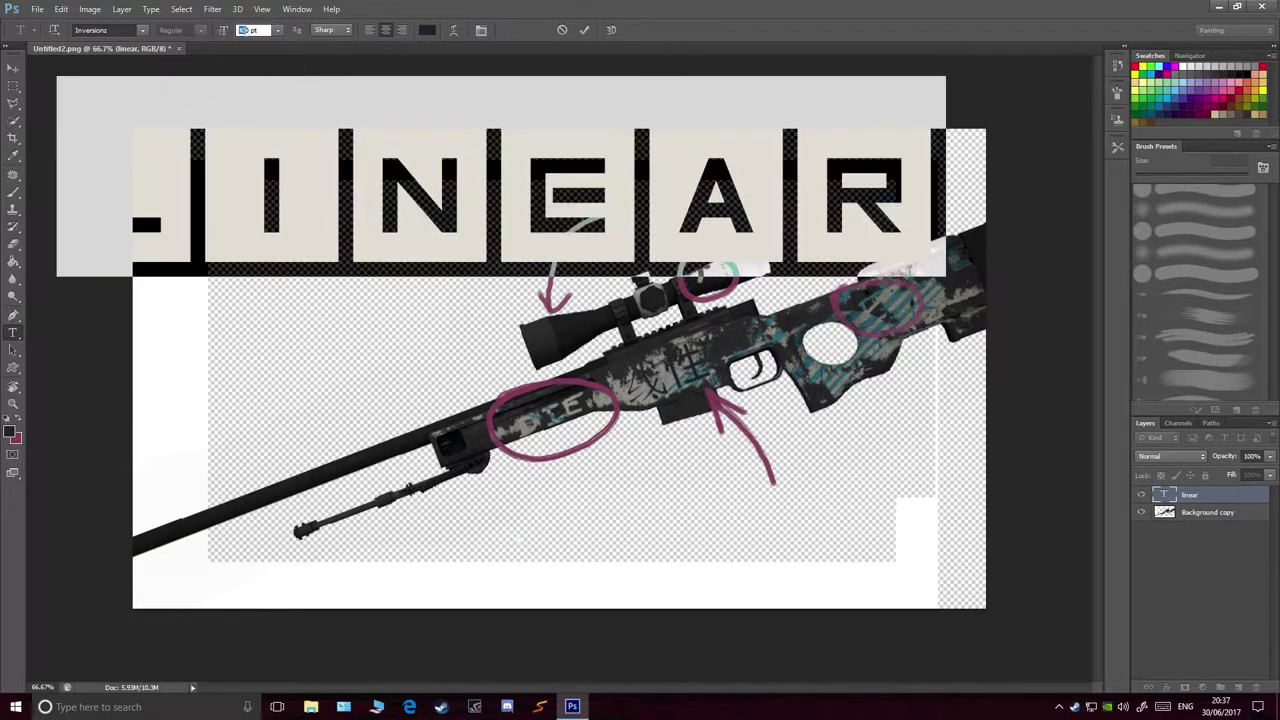
{"action": "left_click", "coordinate": [14, 68]}
{"action": "left_click_drag", "start_coordinate": [500, 235], "coordinate": [853, 605]}
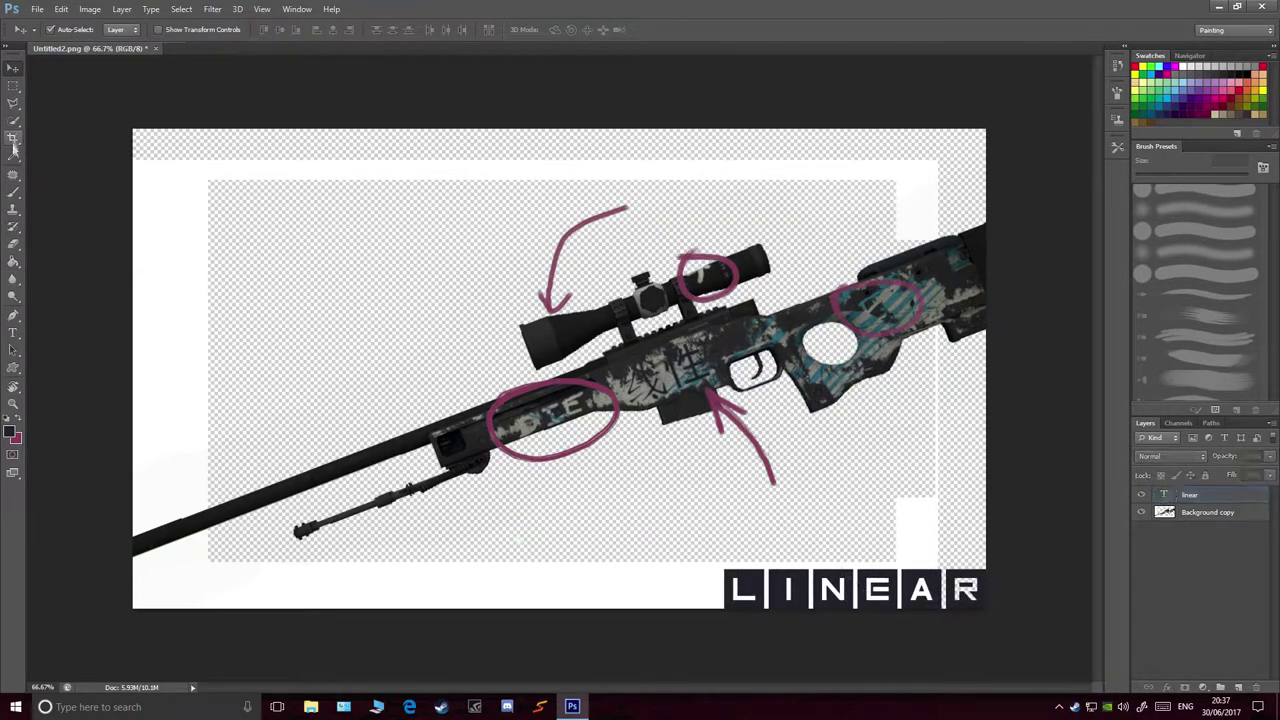
Step: Rasterize the linear text layer and add a new empty layer above it
{"action": "key", "text": "b"}
{"action": "left_click", "coordinate": [604, 274]}
{"action": "left_click", "coordinate": [608, 273]}
{"action": "left_click", "coordinate": [121, 9]}
{"action": "left_click", "coordinate": [300, 23]}
{"action": "key", "text": "Return"}
Step: Add the text "Oooh!" in the Bombing font at 120 pt in the upper left area of the canvas
{"action": "key", "text": "t"}
{"action": "left_click", "coordinate": [143, 30]}
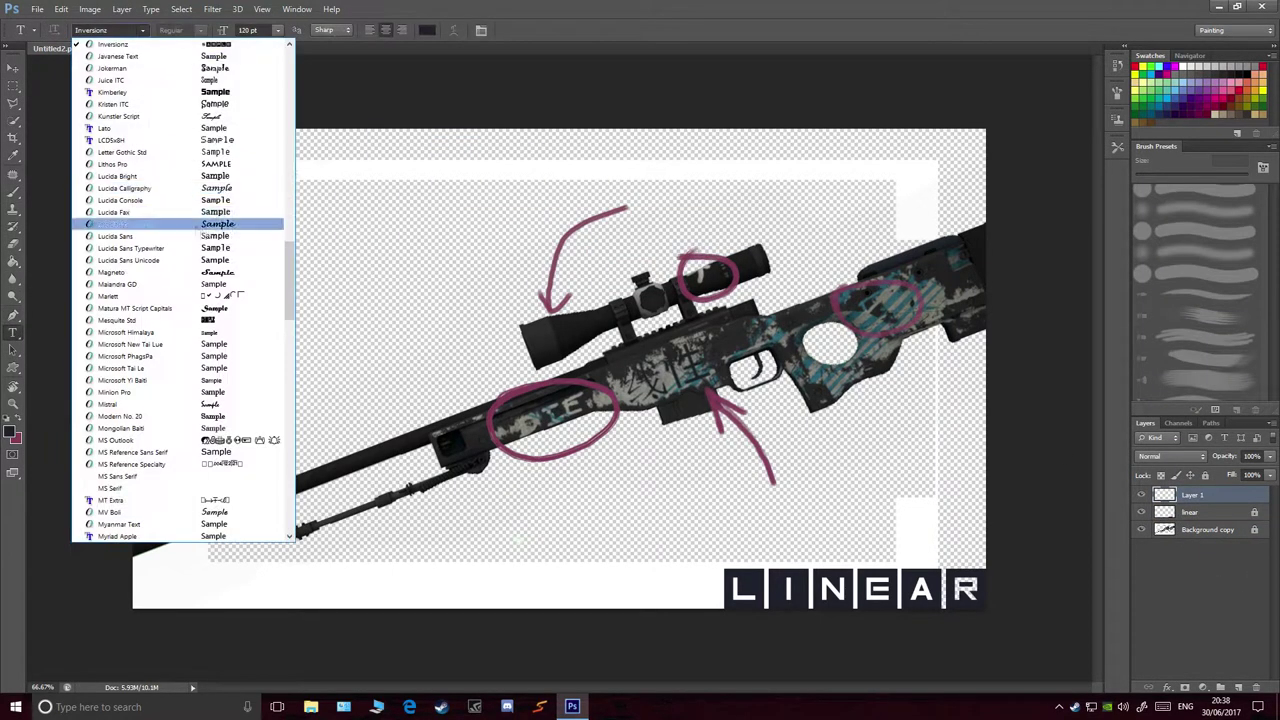
{"action": "type", "text": "Bombing"}
{"action": "left_click", "coordinate": [268, 246]}
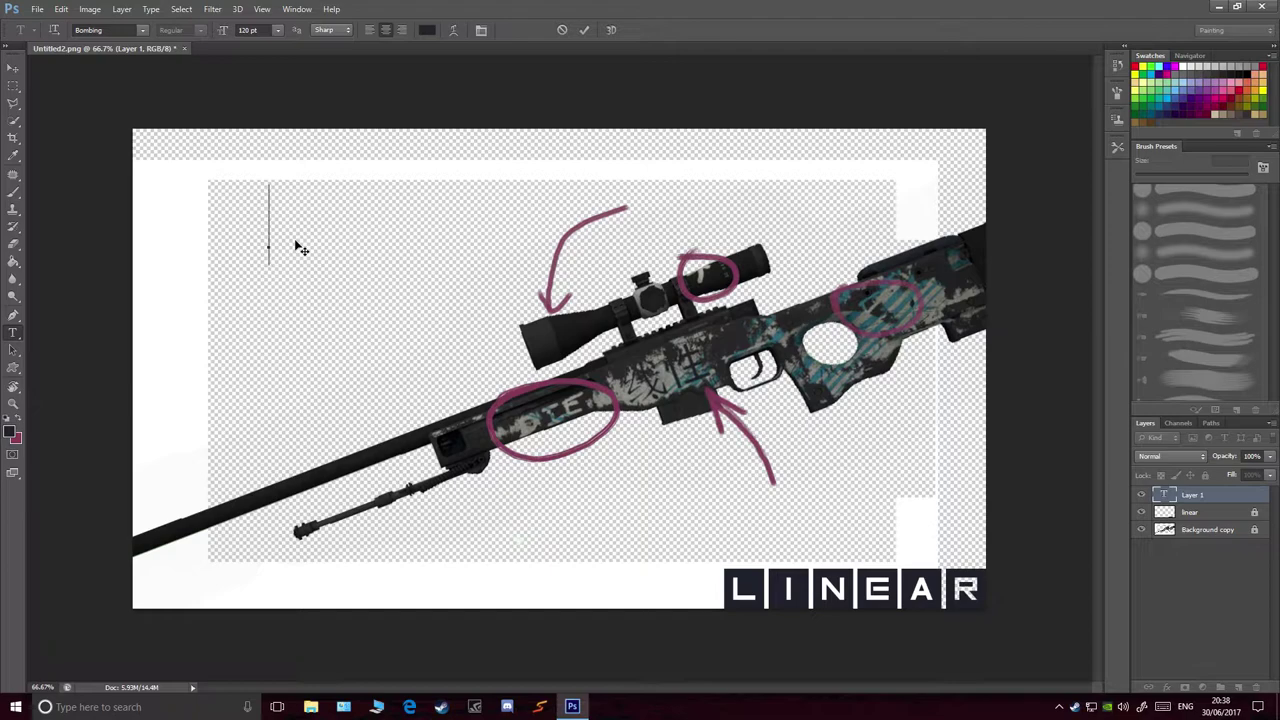
{"action": "type", "text": "Oooh!"}
{"action": "key", "text": "ctrl+Return"}
{"action": "key", "text": "m"}
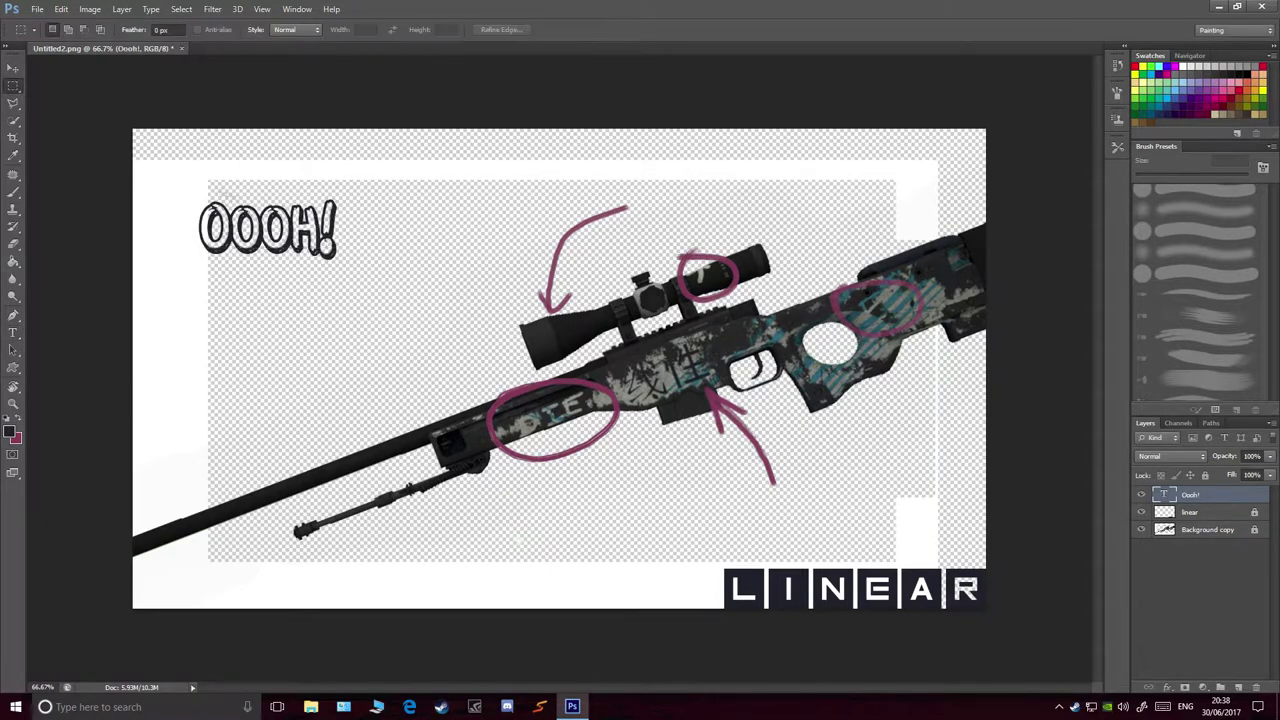
Step: Set the Oooh! text to 200 pt and move it into the canvas's upper left corner
{"action": "key", "text": "t"}
{"action": "double_click", "coordinate": [268, 225]}
{"action": "type", "text": "200"}
{"action": "key", "text": "Return"}
{"action": "key", "text": "ctrl+Return"}
{"action": "key", "text": "v"}
{"action": "left_click_drag", "start_coordinate": [270, 243], "coordinate": [260, 215]}
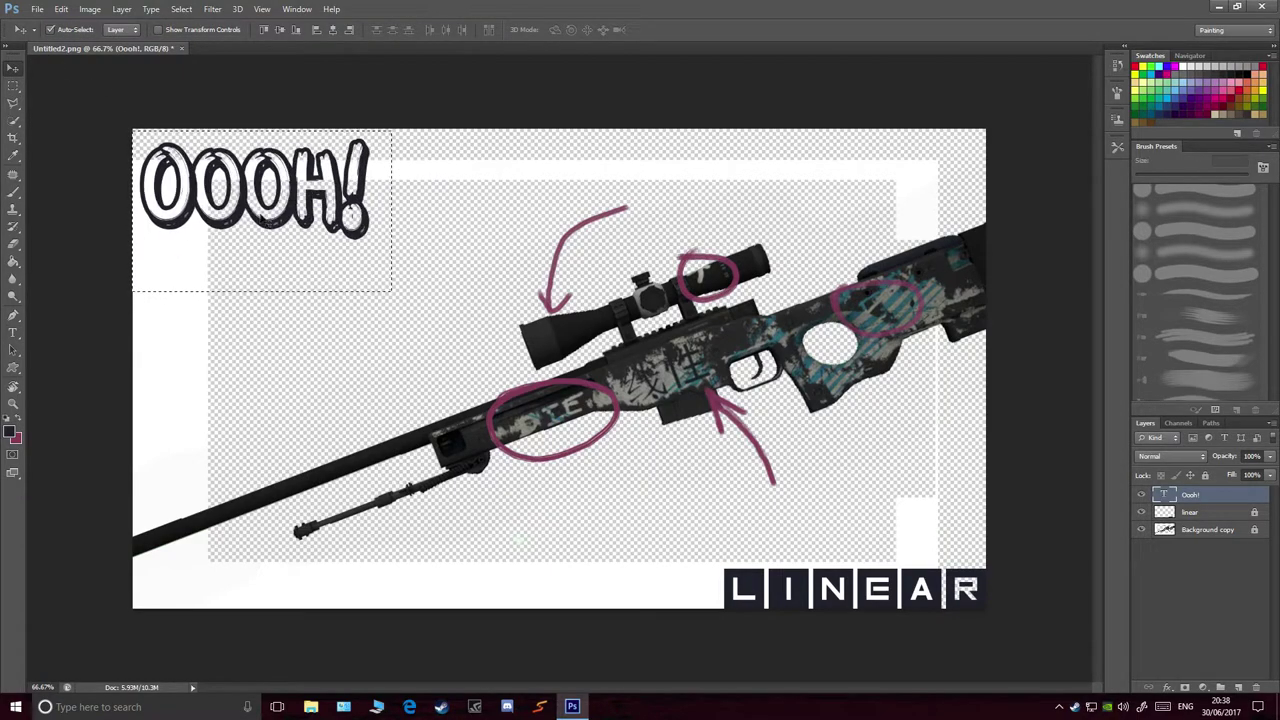
{"action": "left_click", "coordinate": [61, 9]}
{"action": "key", "text": "Escape"}
{"action": "key", "text": "m"}
{"action": "left_click", "coordinate": [61, 9]}
{"action": "left_click", "coordinate": [376, 249]}
{"action": "left_click", "coordinate": [61, 9]}
{"action": "key", "text": "Escape"}
{"action": "key", "text": "t"}
{"action": "left_click", "coordinate": [61, 9]}
{"action": "key", "text": "Escape"}
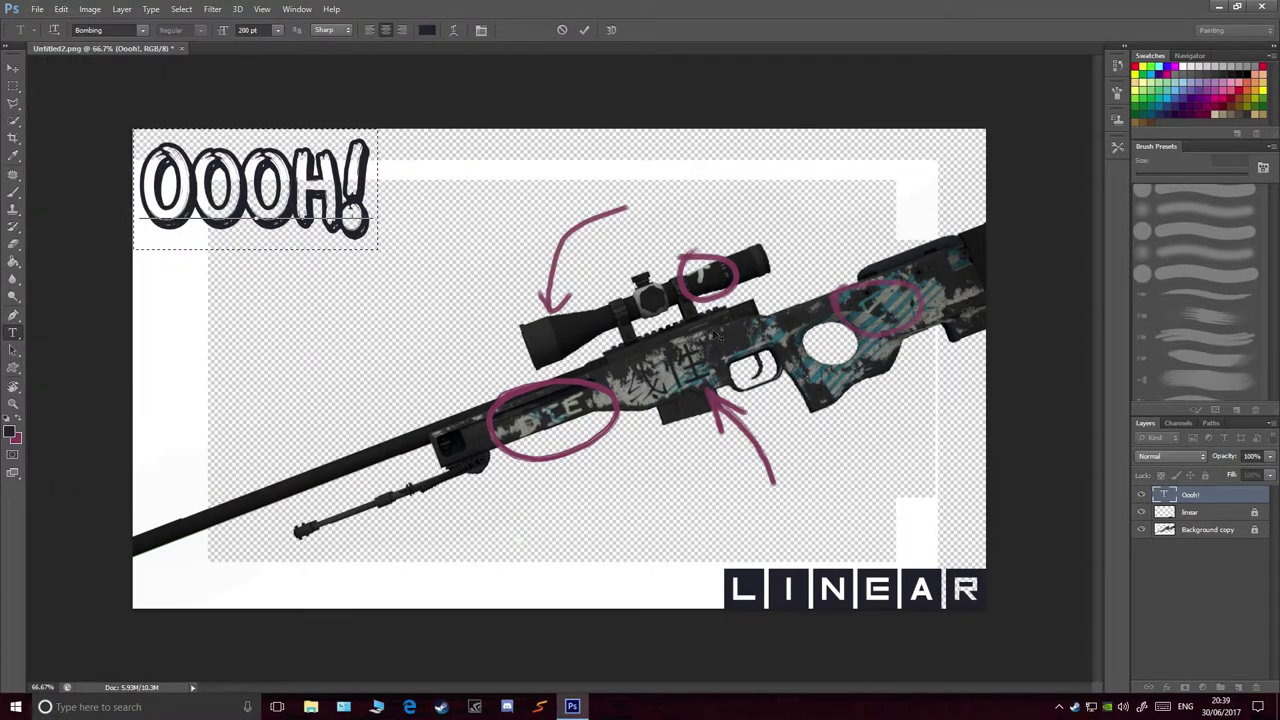
{"action": "left_click", "coordinate": [16, 90]}
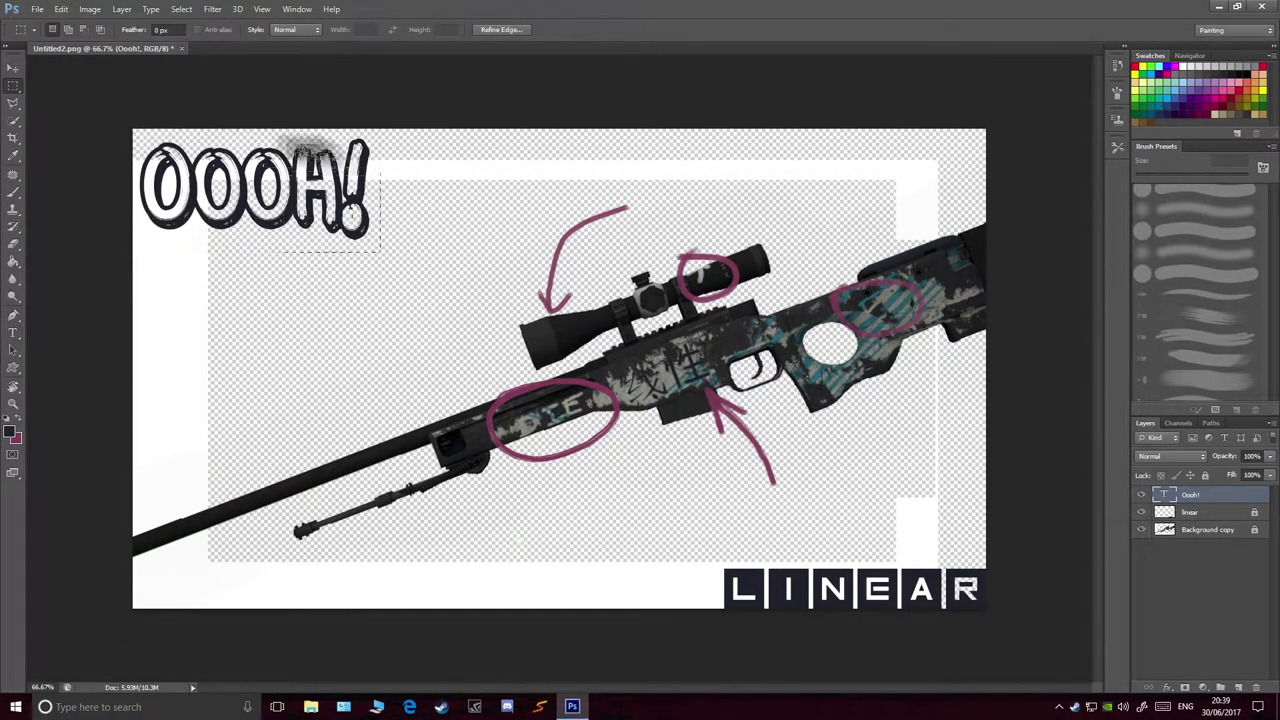
{"action": "left_click", "coordinate": [61, 9]}
{"action": "mouse_move", "coordinate": [36, 9]}
{"action": "key", "text": "Escape"}
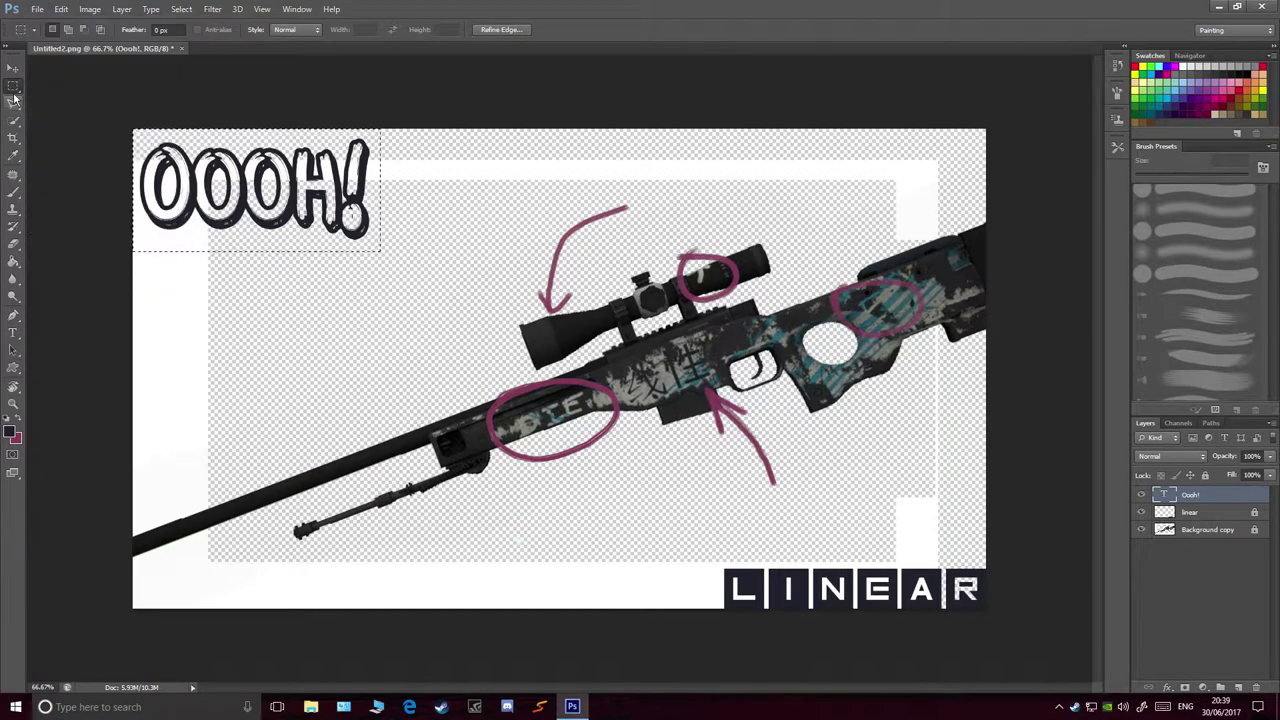
Step: Add the text "What's This?" in the Bombing font at 200 pt below the Oooh! heading
{"action": "left_click", "coordinate": [13, 335]}
{"action": "left_click", "coordinate": [250, 323]}
{"action": "type", "text": "WHAT'S THIS?"}
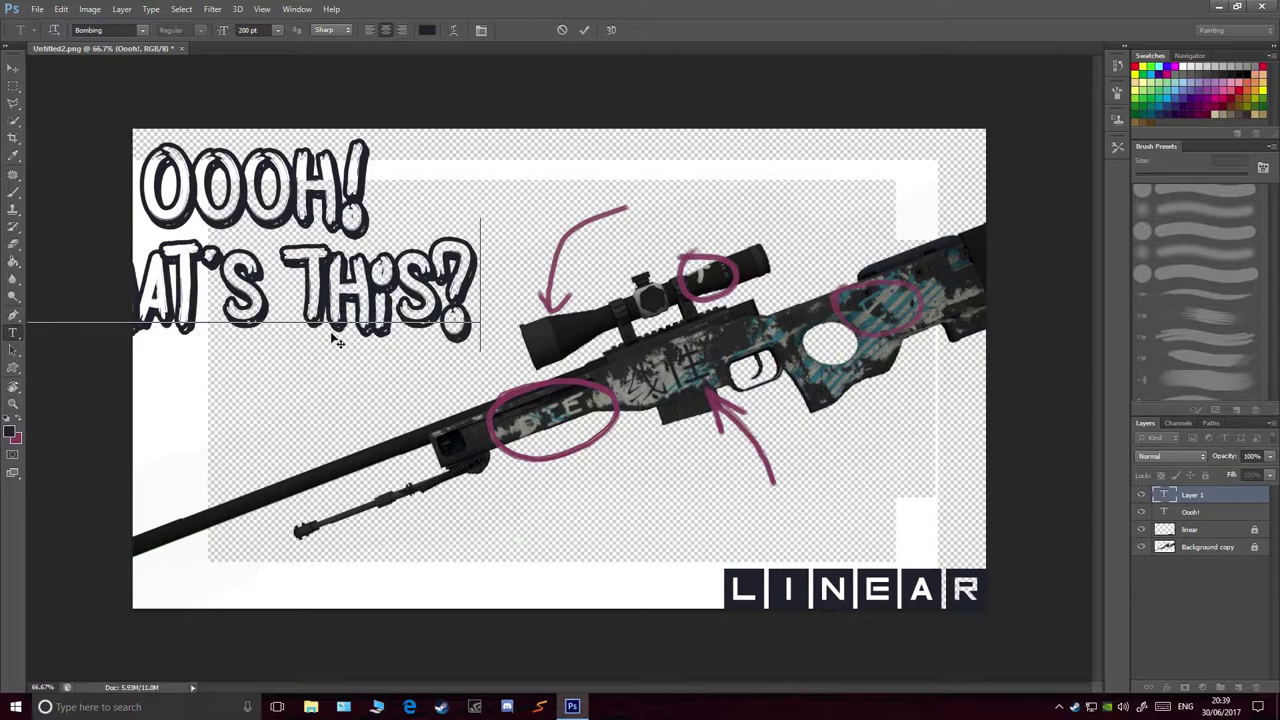
Step: Set the What's This? text to 100 pt and position it directly beneath the Oooh! heading
{"action": "key", "text": "ctrl+a"}
{"action": "type", "text": "60"}
{"action": "key", "text": "Return"}
{"action": "left_click", "coordinate": [13, 67]}
{"action": "mouse_move", "coordinate": [273, 258]}
{"action": "left_mouse_down"}
{"action": "mouse_move", "coordinate": [275, 231]}
{"action": "mouse_move", "coordinate": [288, 228]}
{"action": "mouse_move", "coordinate": [278, 262]}
{"action": "left_mouse_up"}
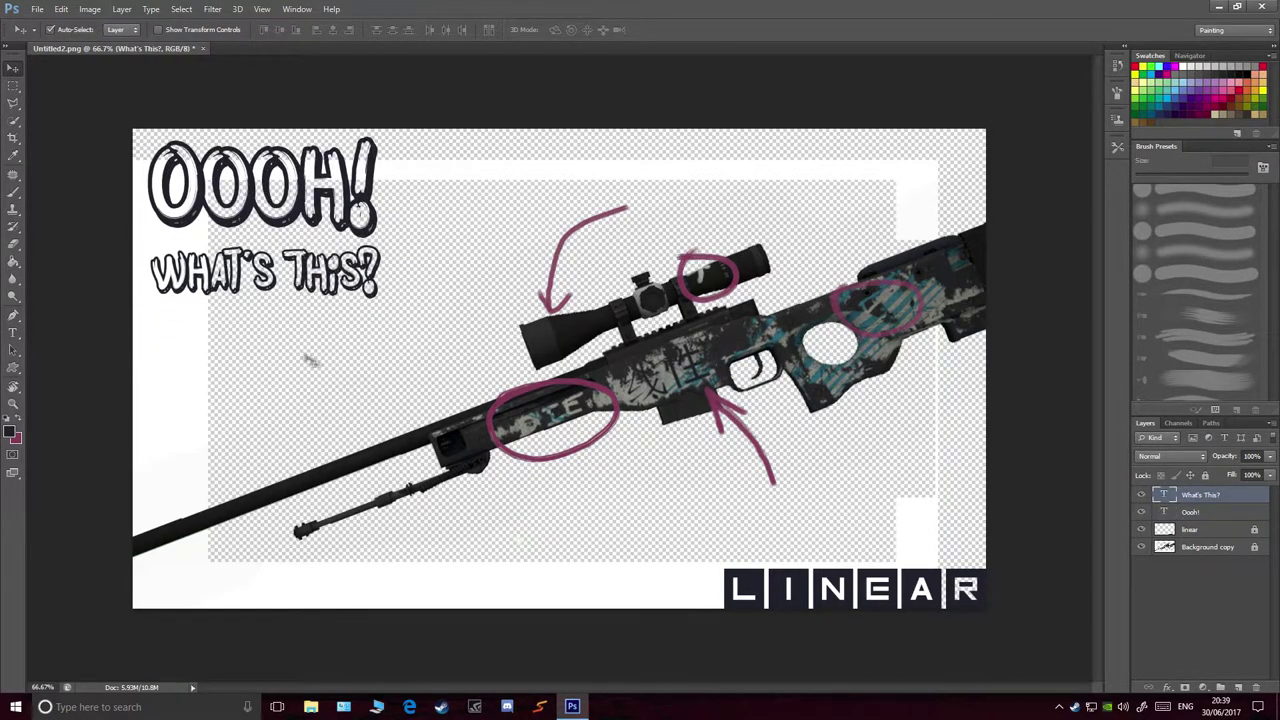
Step: Add the text line "This used to be painted" in the Bombing font at 100 pt below the What's This? text
{"action": "left_click", "coordinate": [13, 332]}
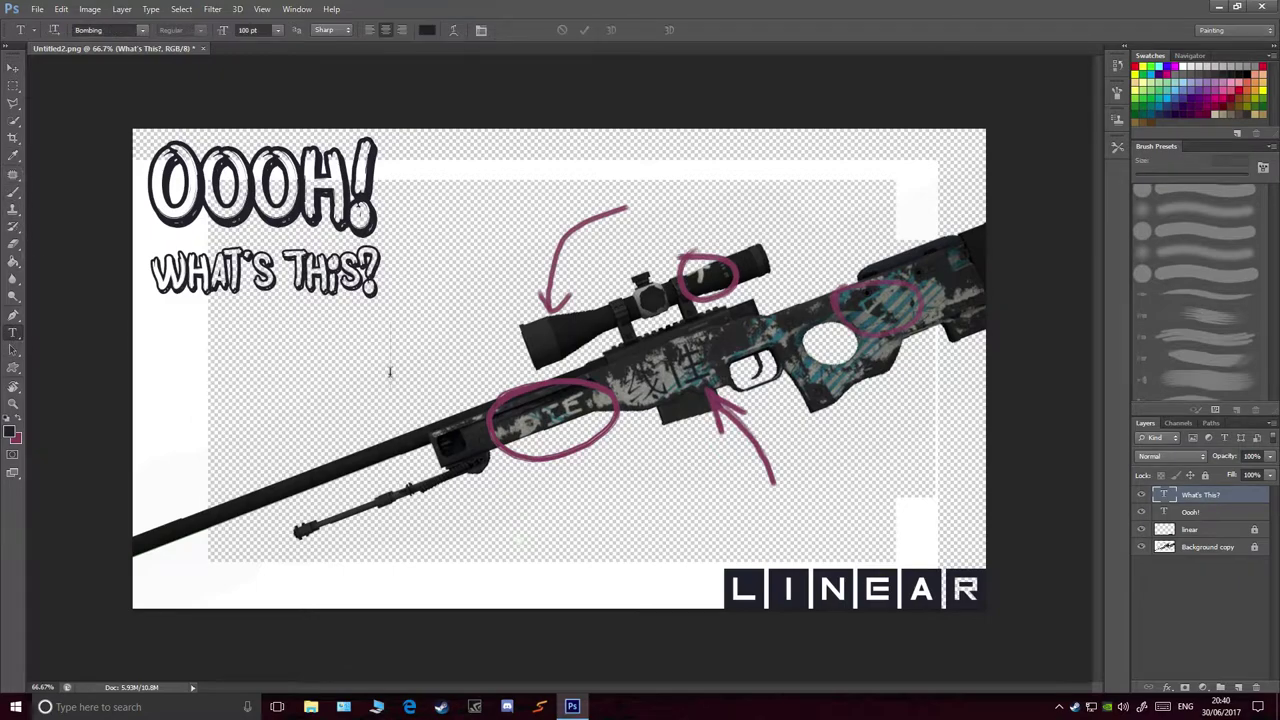
{"action": "left_click", "coordinate": [389, 372]}
{"action": "type", "text": "This used to be painted"}
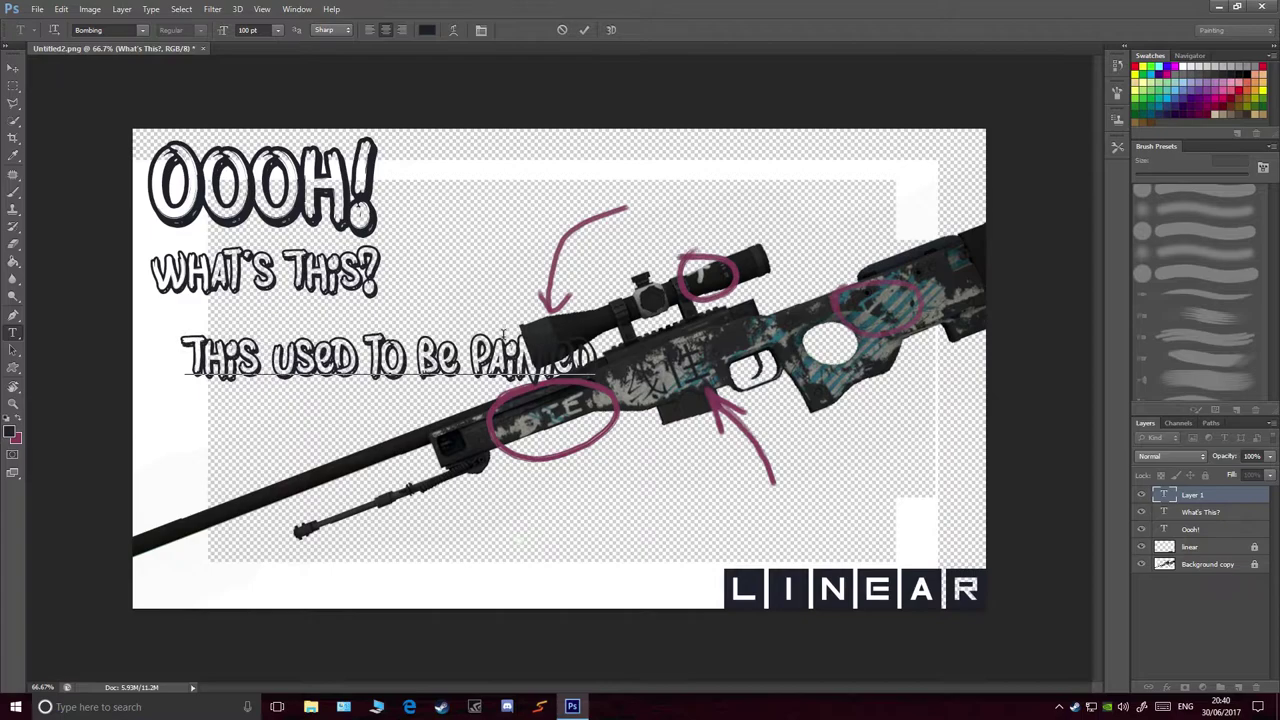
Step: Set the "This used to be painted..." text to 65 pt and move it above the curved arrow at the scope
{"action": "key", "text": "ctrl+a"}
{"action": "left_click", "coordinate": [250, 30]}
{"action": "type", "text": "23"}
{"action": "key", "text": "Return"}
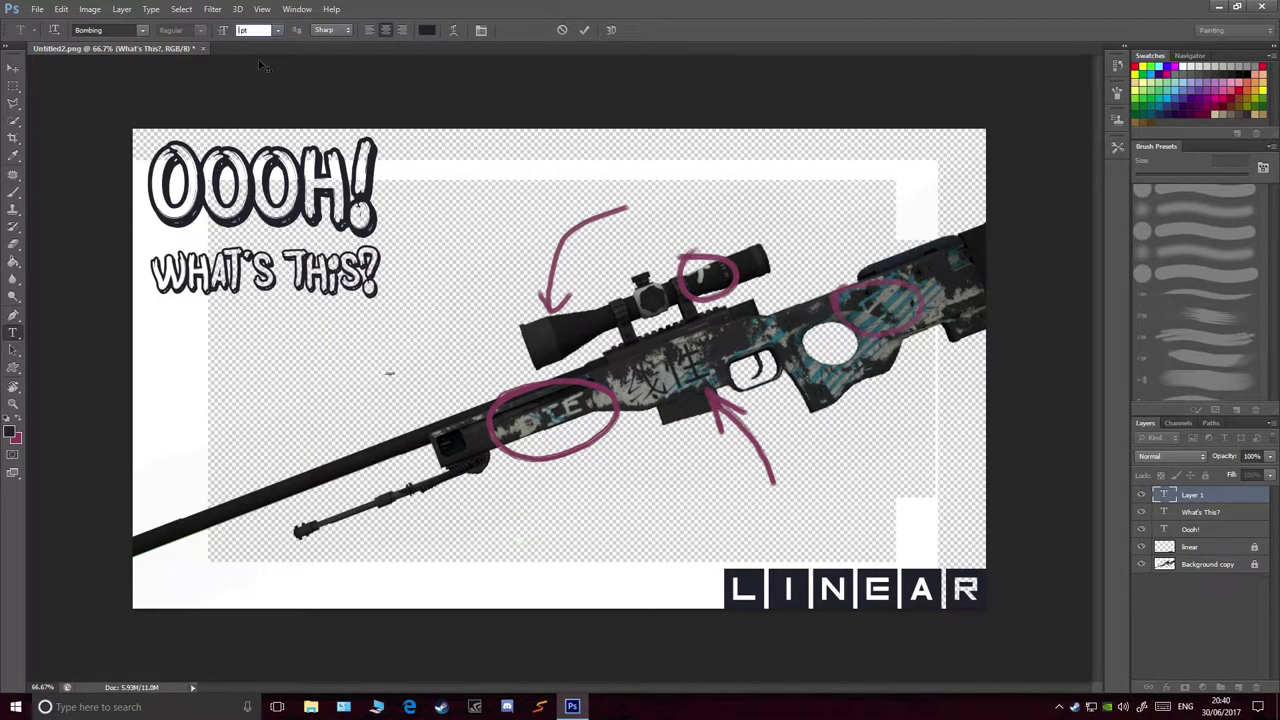
{"action": "left_click", "coordinate": [13, 67]}
{"action": "mouse_move", "coordinate": [430, 362]}
{"action": "left_mouse_down"}
{"action": "mouse_move", "coordinate": [810, 500]}
{"action": "mouse_move", "coordinate": [712, 192]}
{"action": "mouse_move", "coordinate": [692, 190]}
{"action": "left_mouse_up"}
Step: Add the caption "What?" in the Bombing font at 65 pt and place it at the tail of the lower arrow
{"action": "left_click", "coordinate": [13, 332]}
{"action": "left_click", "coordinate": [741, 488]}
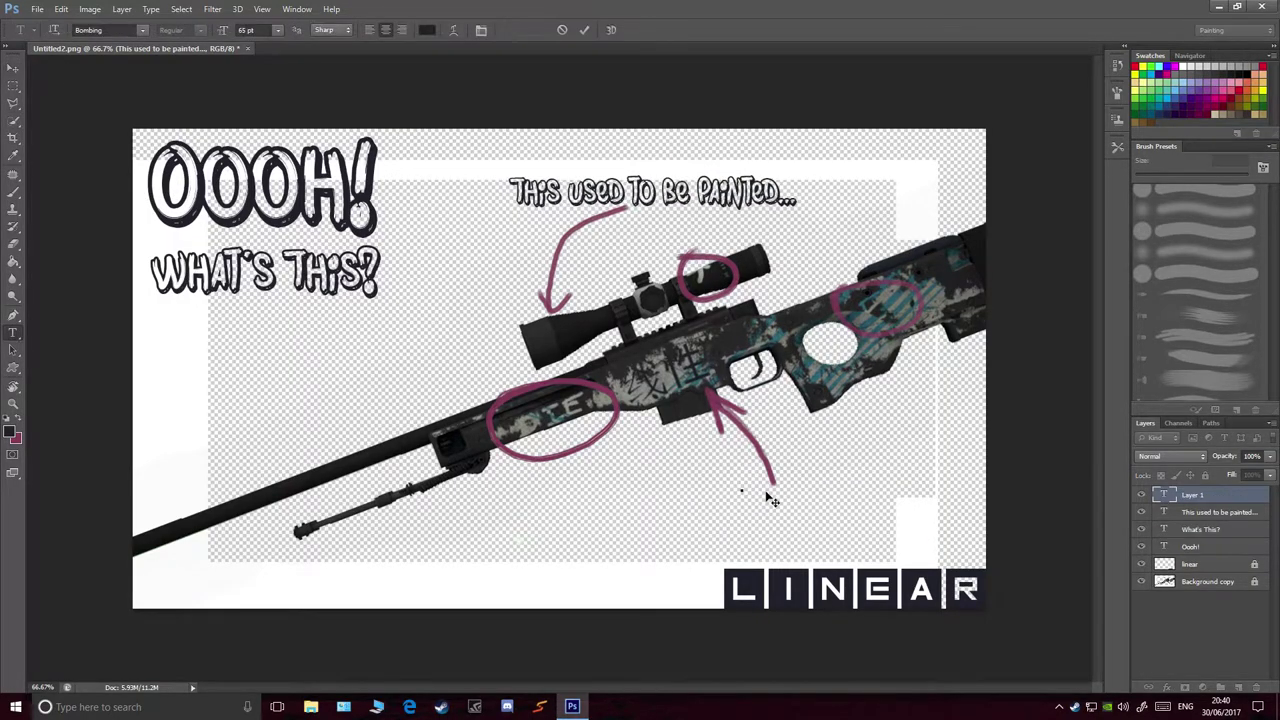
{"action": "type", "text": "What?"}
{"action": "left_click", "coordinate": [13, 67]}
{"action": "left_click_drag", "start_coordinate": [764, 461], "coordinate": [800, 485]}
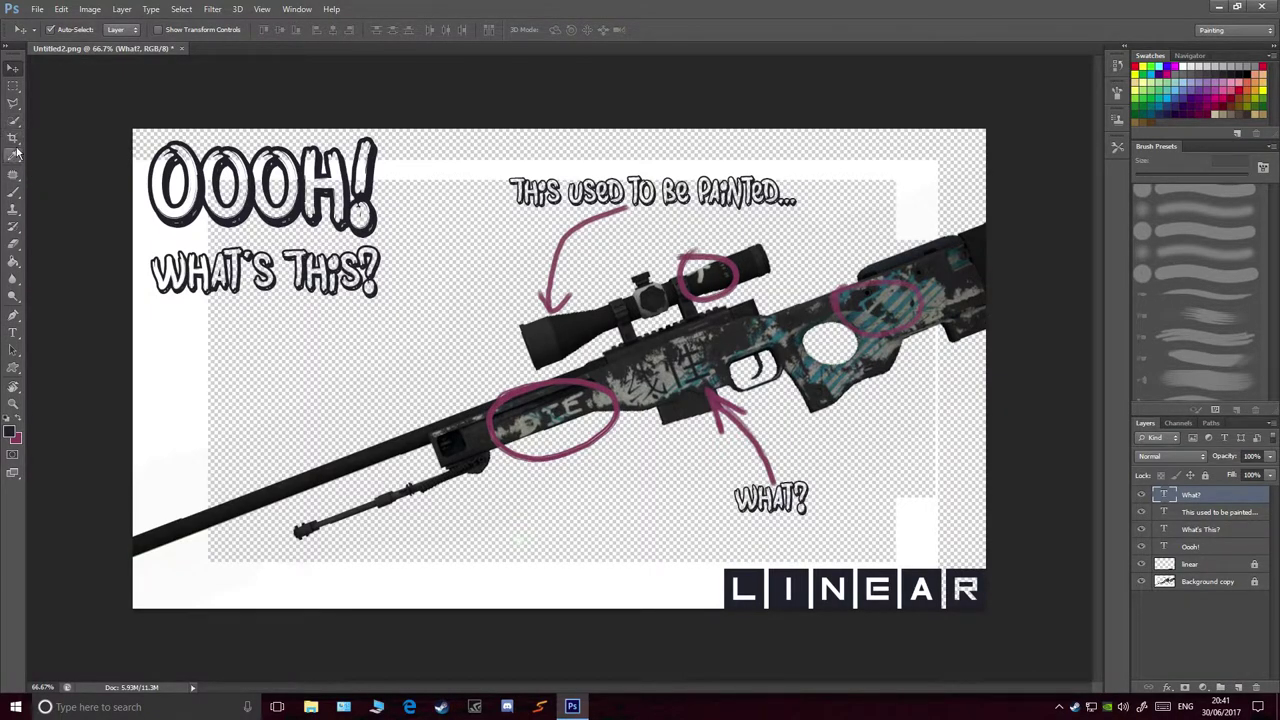
Step: Add the caption "What does that say..." in the Bombing font at 65 pt and move it below the large circle on the barrel
{"action": "left_click", "coordinate": [13, 332]}
{"action": "left_click", "coordinate": [381, 521]}
{"action": "type", "text": "What does that say..."}
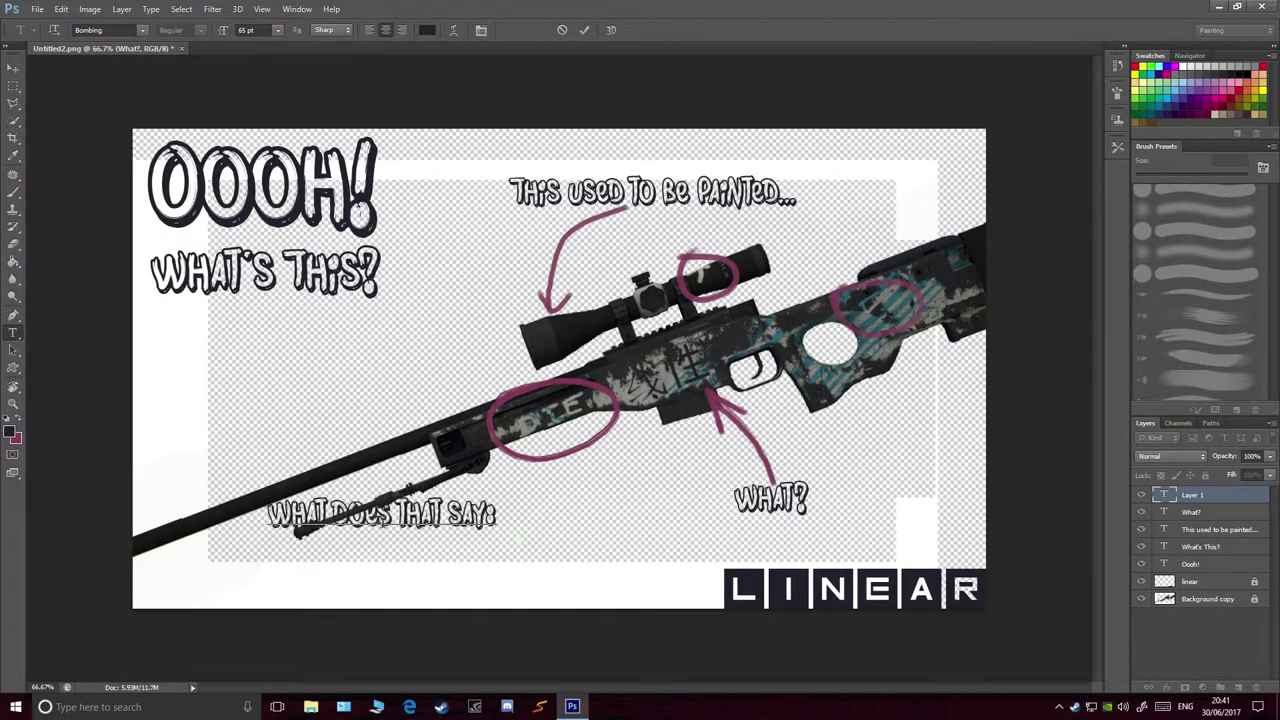
{"action": "left_click", "coordinate": [13, 67]}
{"action": "left_click_drag", "start_coordinate": [436, 482], "coordinate": [628, 466]}
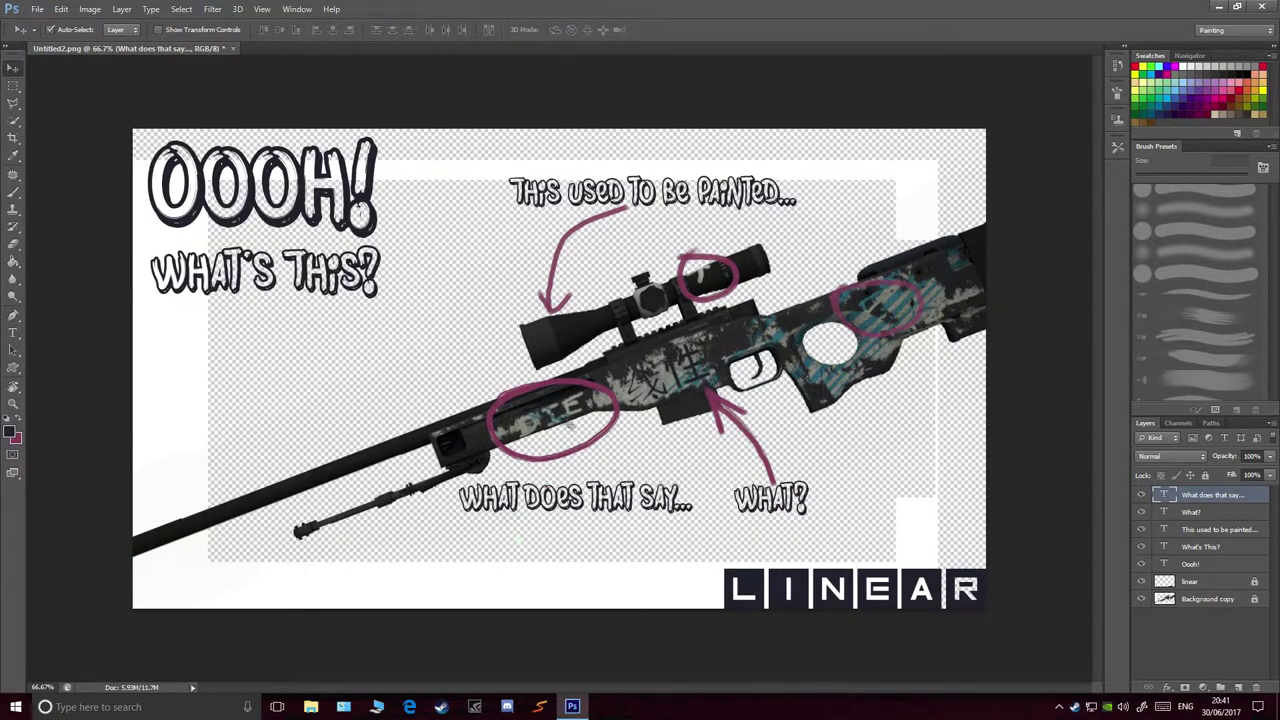
Step: Shift the "What does that say..." caption down and paint a magenta arrow from it up to the large circle
{"action": "left_click_drag", "start_coordinate": [573, 427], "coordinate": [495, 476]}
{"action": "key", "text": "m"}
{"action": "left_click_drag", "start_coordinate": [446, 416], "coordinate": [631, 572]}
{"action": "key", "text": "b"}
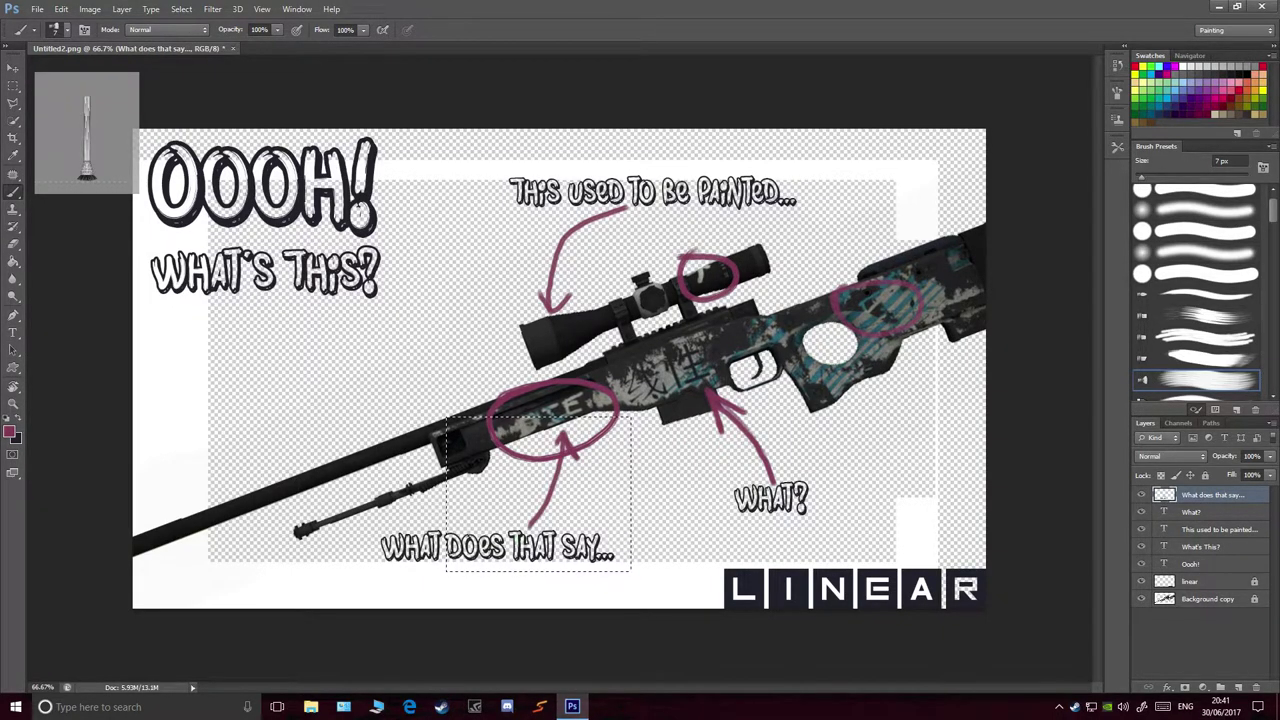
Step: Save the artwork as BS.psd in the Photoshop folder
{"action": "left_click", "coordinate": [37, 9]}
{"action": "left_click", "coordinate": [60, 131]}
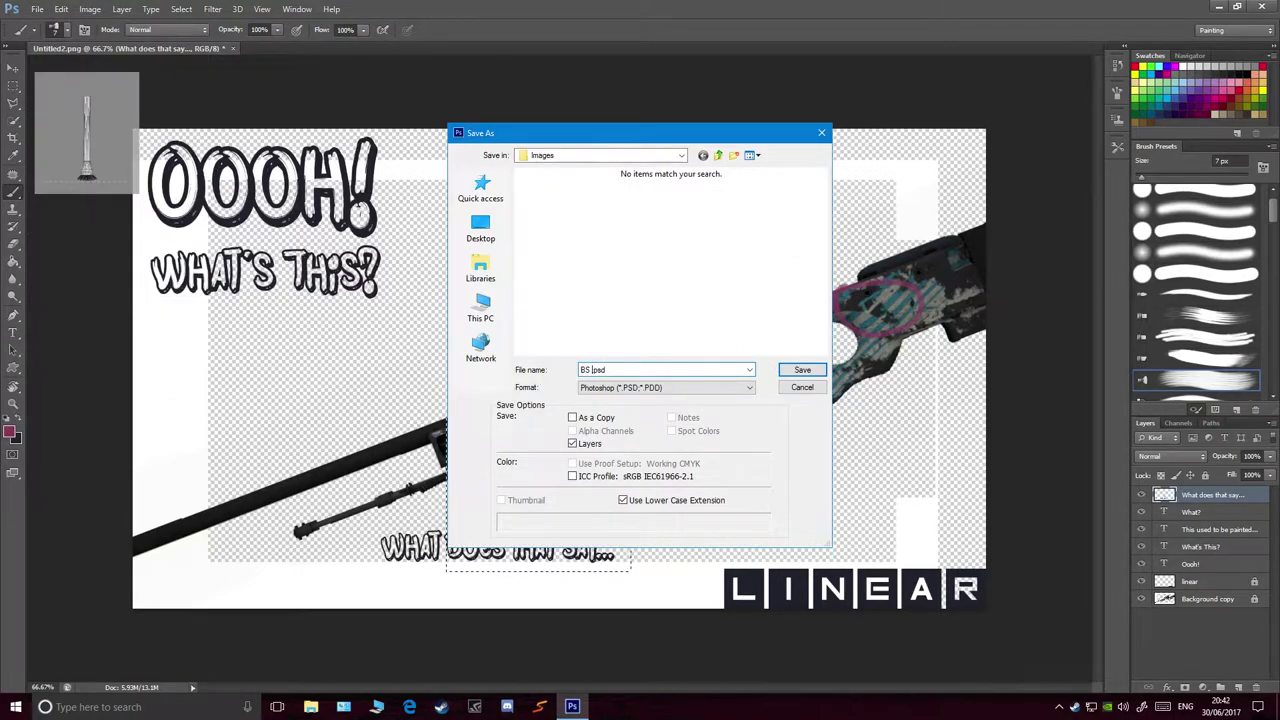
{"action": "left_click", "coordinate": [480, 308]}
{"action": "double_click", "coordinate": [560, 215]}
{"action": "double_click", "coordinate": [560, 215]}
{"action": "double_click", "coordinate": [560, 215]}
{"action": "double_click", "coordinate": [561, 215]}
{"action": "left_click", "coordinate": [802, 370]}
Step: Save a JPEG copy of the BS artwork at maximum quality 12
{"action": "left_click", "coordinate": [37, 9]}
{"action": "left_click", "coordinate": [60, 143]}
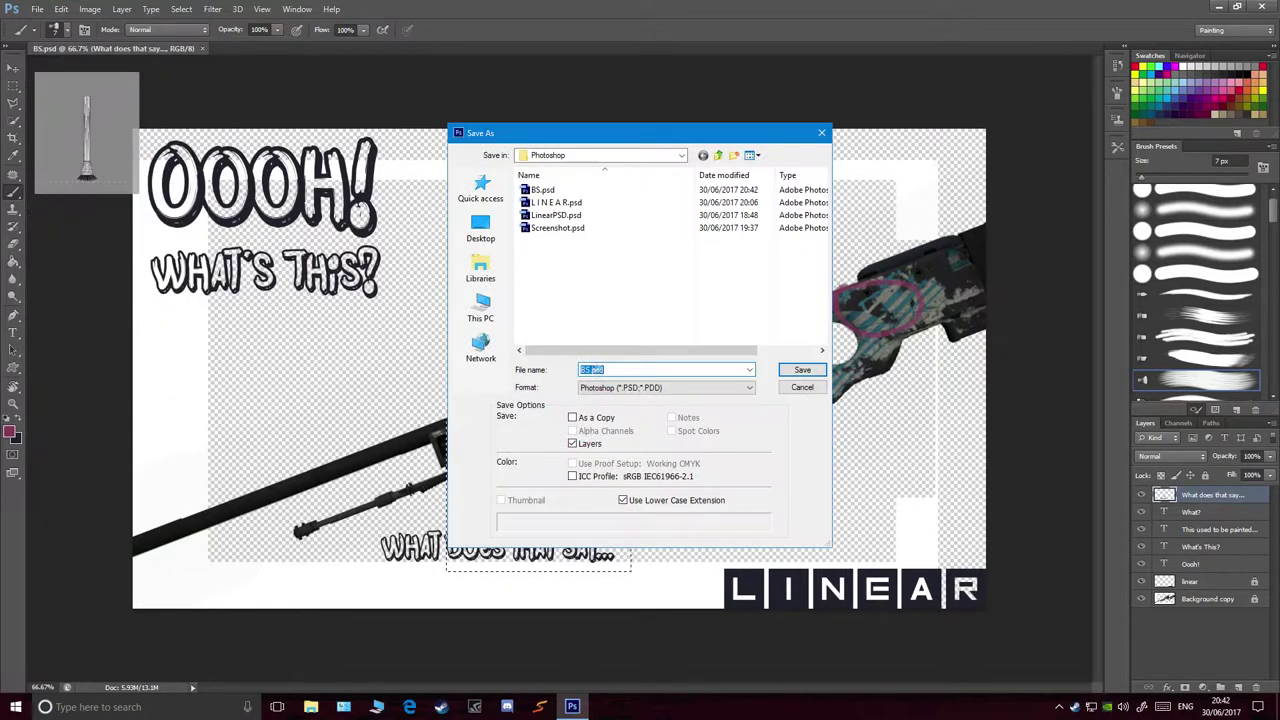
{"action": "left_click", "coordinate": [749, 387]}
{"action": "left_click", "coordinate": [640, 495]}
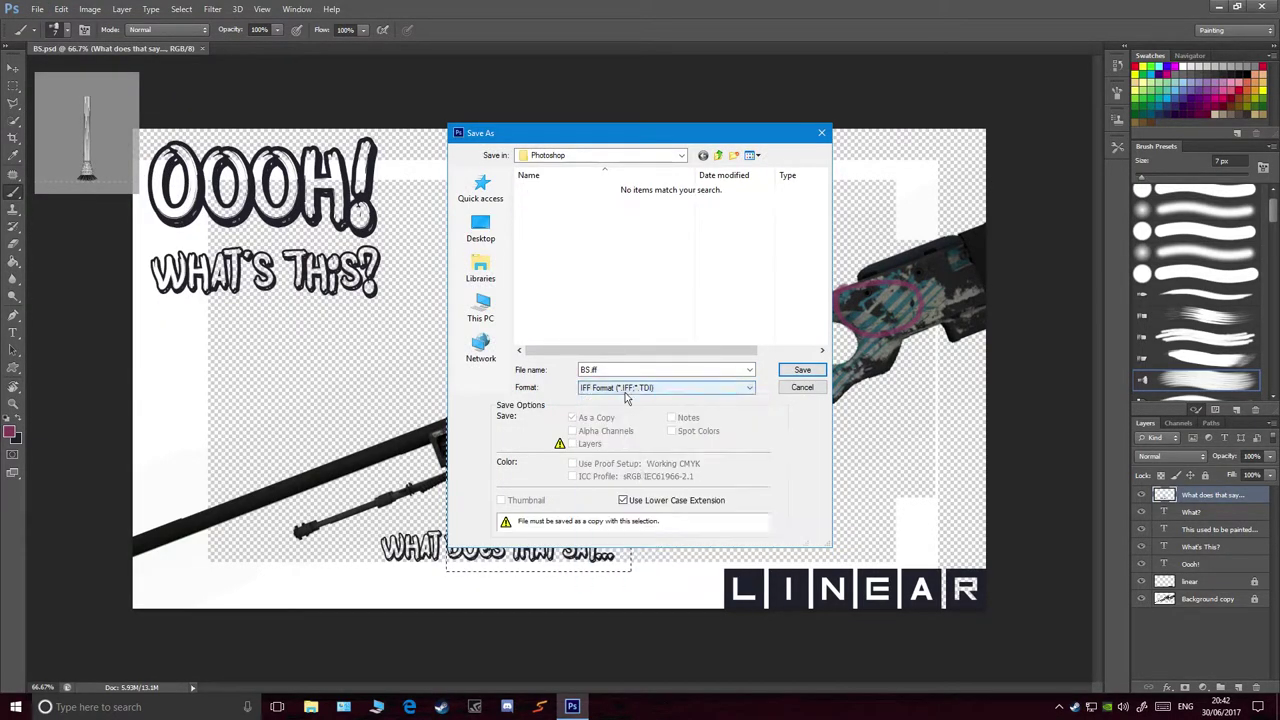
{"action": "left_click", "coordinate": [681, 155]}
{"action": "left_click", "coordinate": [588, 288]}
{"action": "left_click", "coordinate": [802, 370]}
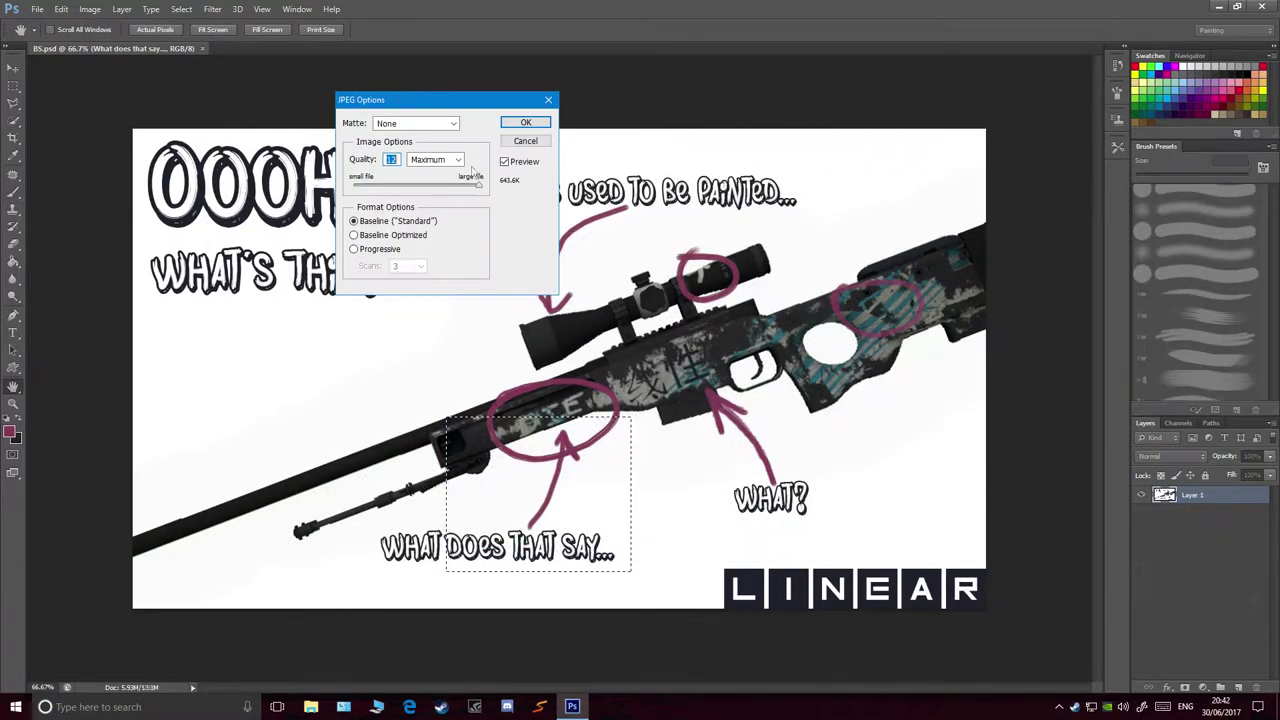
{"action": "left_click", "coordinate": [526, 123]}
Step: Create a new 1920 x 1080 pixel document with a white background named "Battle-Scarred-"
{"action": "key", "text": "b"}
{"action": "key", "text": "ctrl+n"}
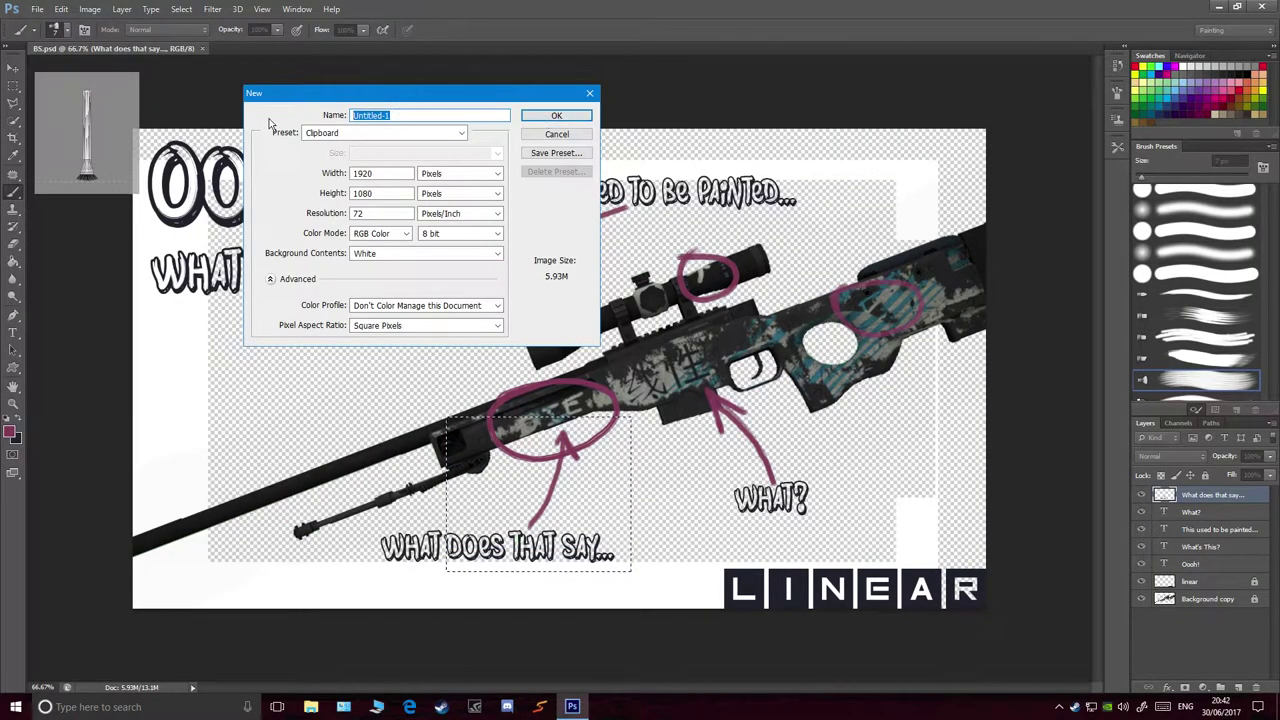
{"action": "type", "text": "Battle-Scarred"}
{"action": "key", "text": "Return"}
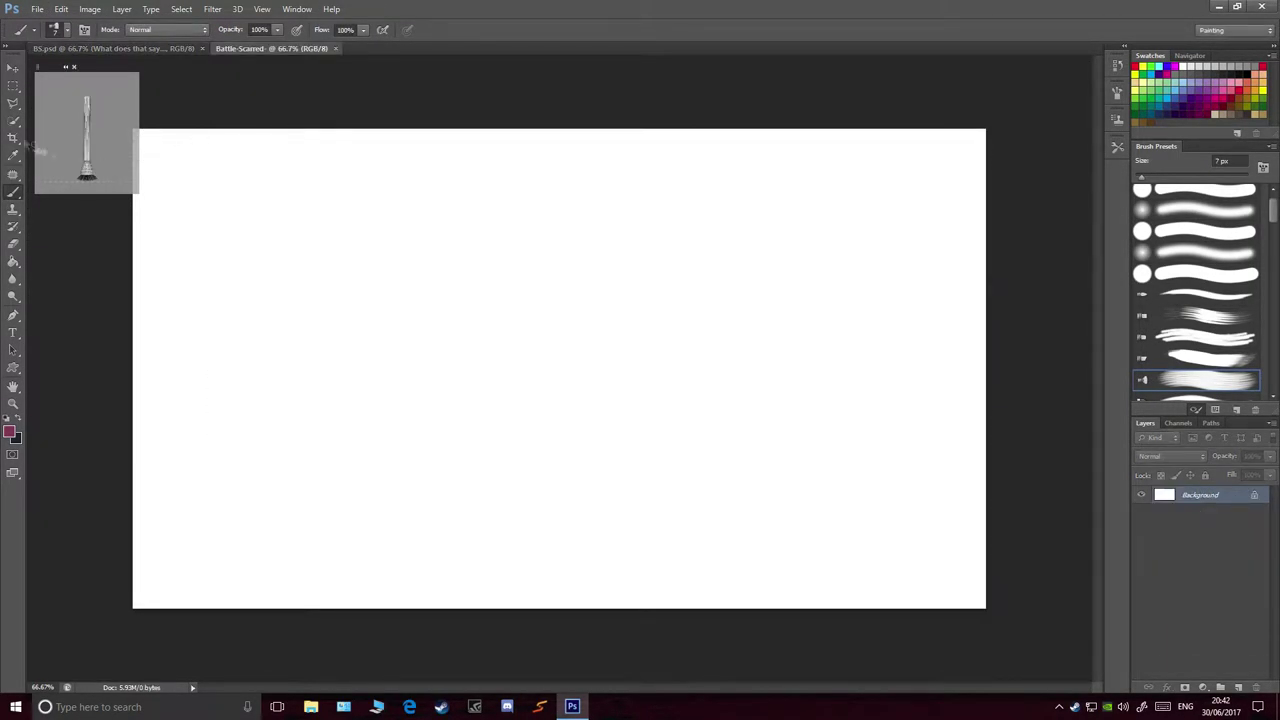
Step: Add the text "Looking for a reason to get stuff in Battle-Scarred?" in dark Bombing lettering at 65 pt
{"action": "left_click", "coordinate": [13, 333]}
{"action": "left_click", "coordinate": [450, 313]}
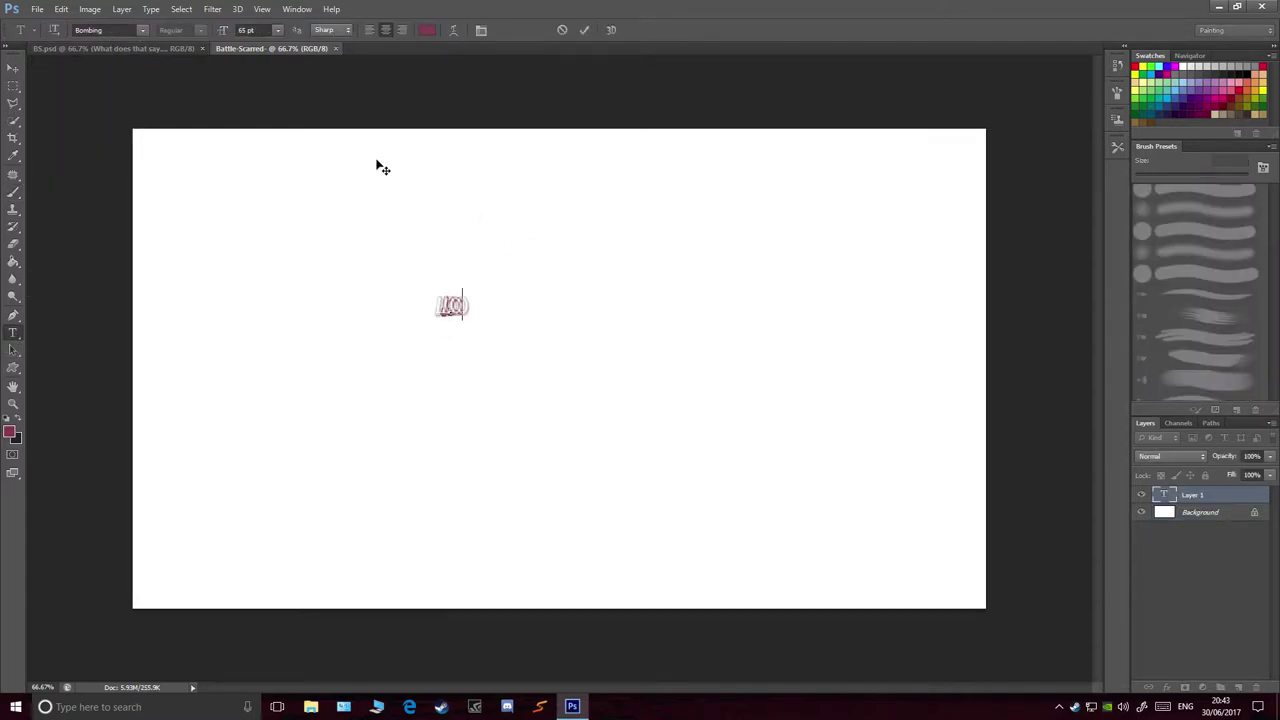
{"action": "type", "text": "LOOKING FOR A REASON TO GET STUFF IN BATTLE-SCARRED?"}
{"action": "left_click", "coordinate": [350, 324]}
{"action": "key", "text": "alt+e"}
{"action": "left_click", "coordinate": [456, 330]}
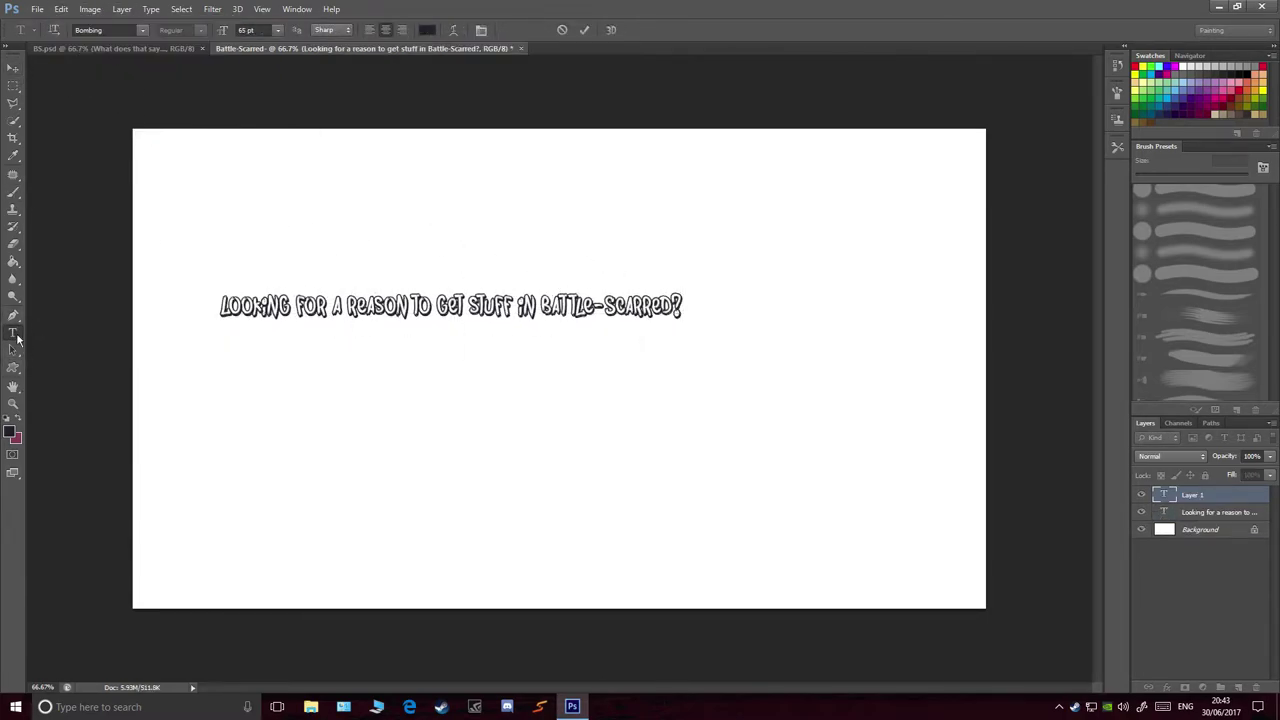
Step: Set the Battle-Scarred question text to 100 pt with Smooth anti-aliasing
{"action": "double_click", "coordinate": [1163, 512]}
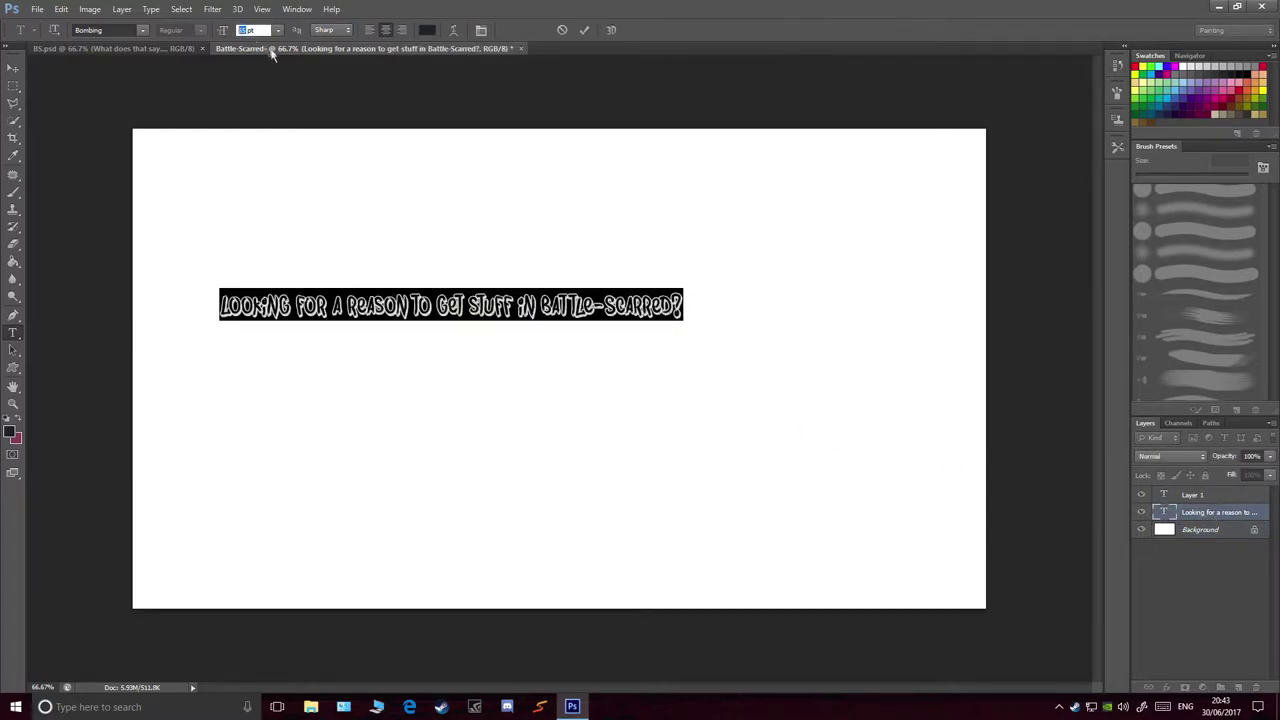
{"action": "type", "text": "100"}
{"action": "key", "text": "Return"}
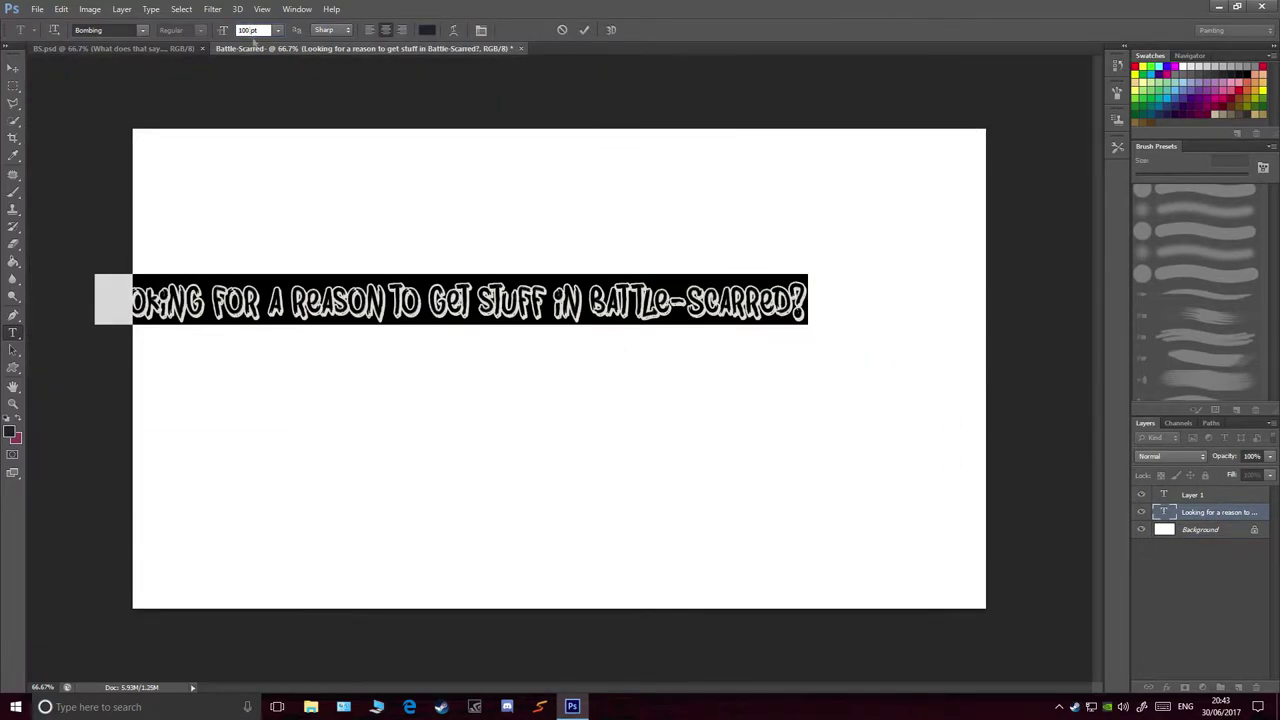
{"action": "left_click", "coordinate": [330, 30]}
{"action": "left_click", "coordinate": [330, 70]}
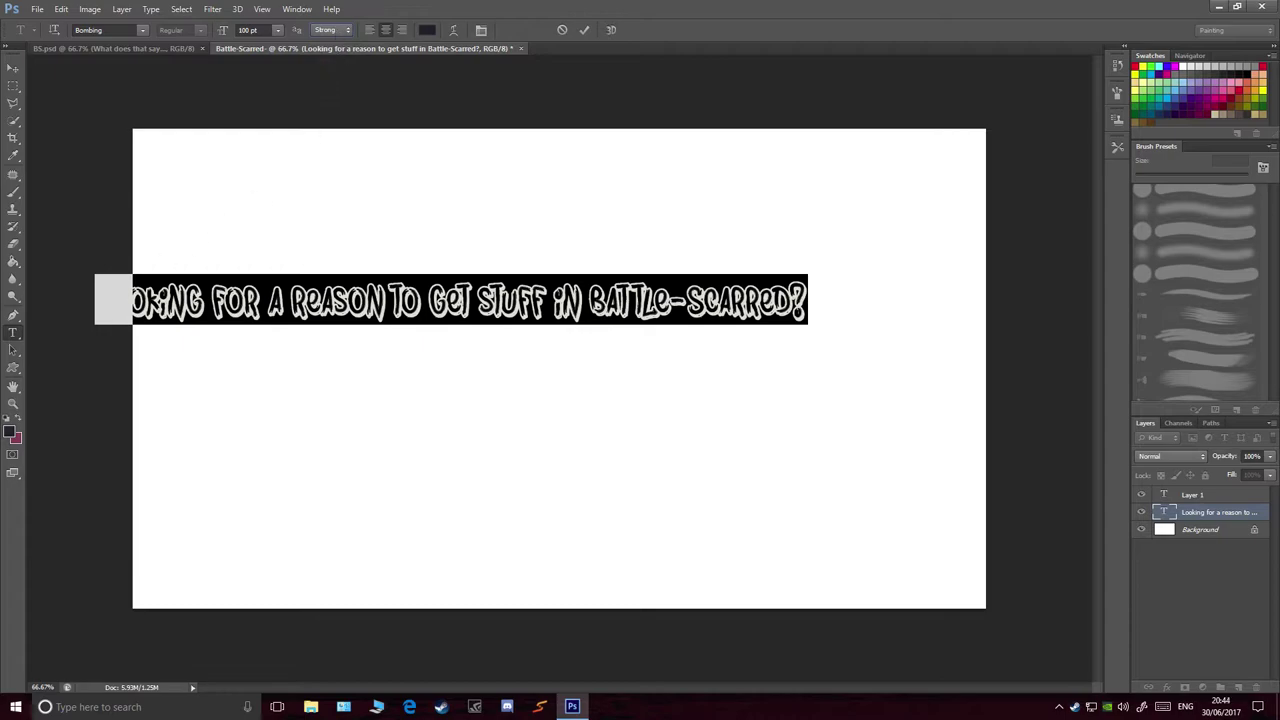
{"action": "left_click", "coordinate": [337, 22]}
{"action": "left_click", "coordinate": [339, 27]}
{"action": "left_click", "coordinate": [334, 30]}
{"action": "left_click", "coordinate": [346, 90]}
Step: Switch to the BS.psd document and apply Smooth anti-aliasing to its caption text
{"action": "key", "text": "ctrl+Tab"}
{"action": "left_click", "coordinate": [334, 30]}
{"action": "left_click", "coordinate": [342, 60]}
{"action": "left_click", "coordinate": [334, 30]}
{"action": "left_click", "coordinate": [342, 60]}
{"action": "left_click", "coordinate": [334, 30]}
{"action": "left_click", "coordinate": [342, 60]}
{"action": "left_click", "coordinate": [334, 30]}
{"action": "left_click", "coordinate": [342, 60]}
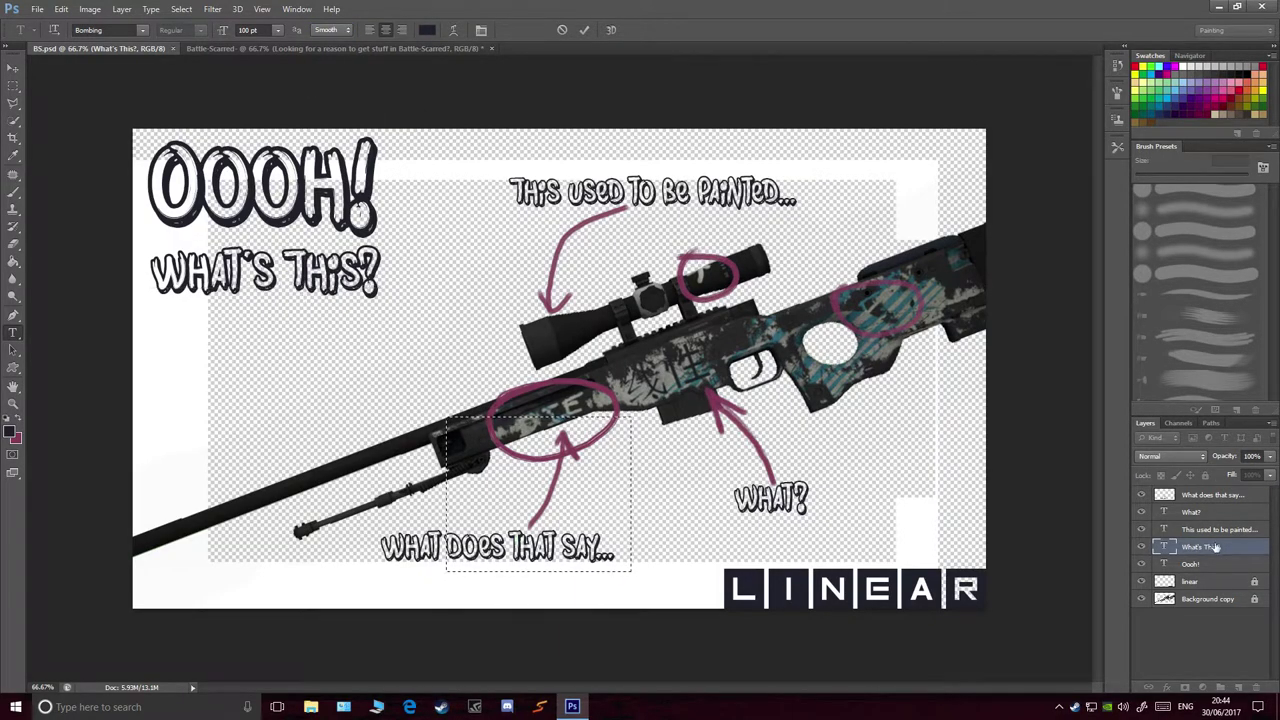
Step: Lock the caption layers of BS.psd, from What's This? and Oooh! through to "What does that say..."
{"action": "left_click", "coordinate": [1205, 475]}
{"action": "left_click", "coordinate": [1190, 564]}
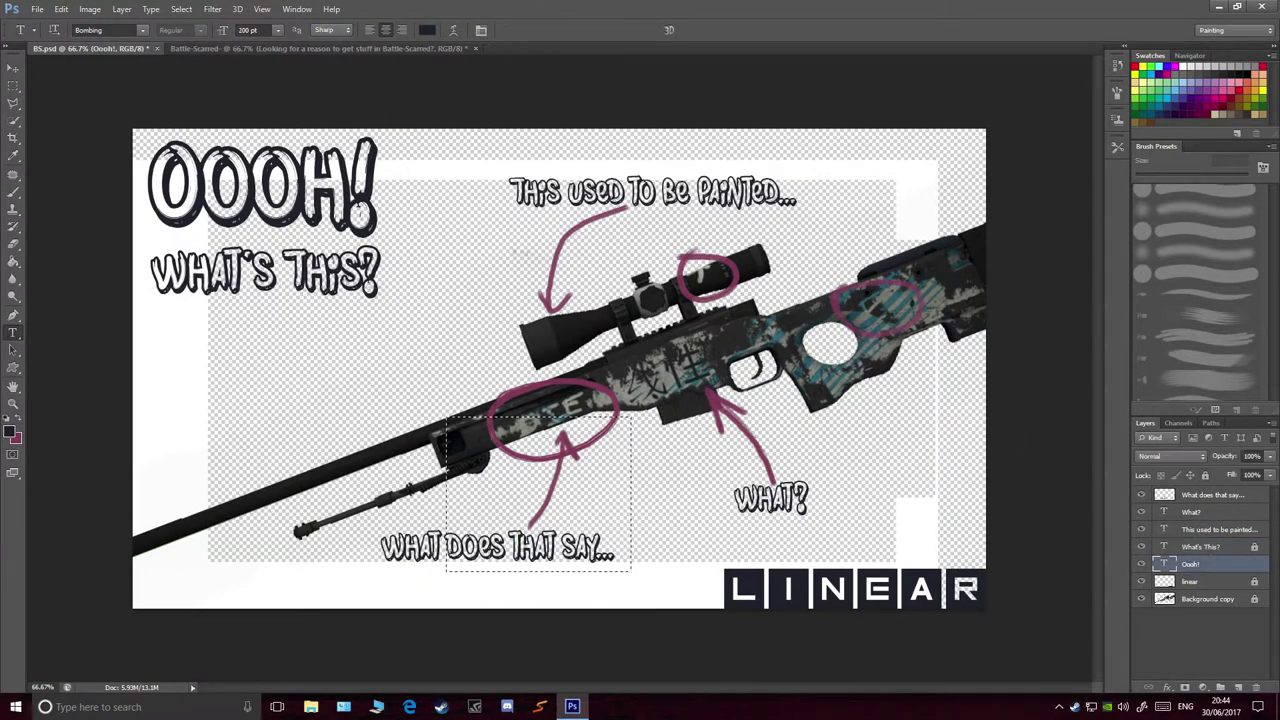
{"action": "left_click", "coordinate": [1205, 475]}
{"action": "left_click", "coordinate": [1220, 529]}
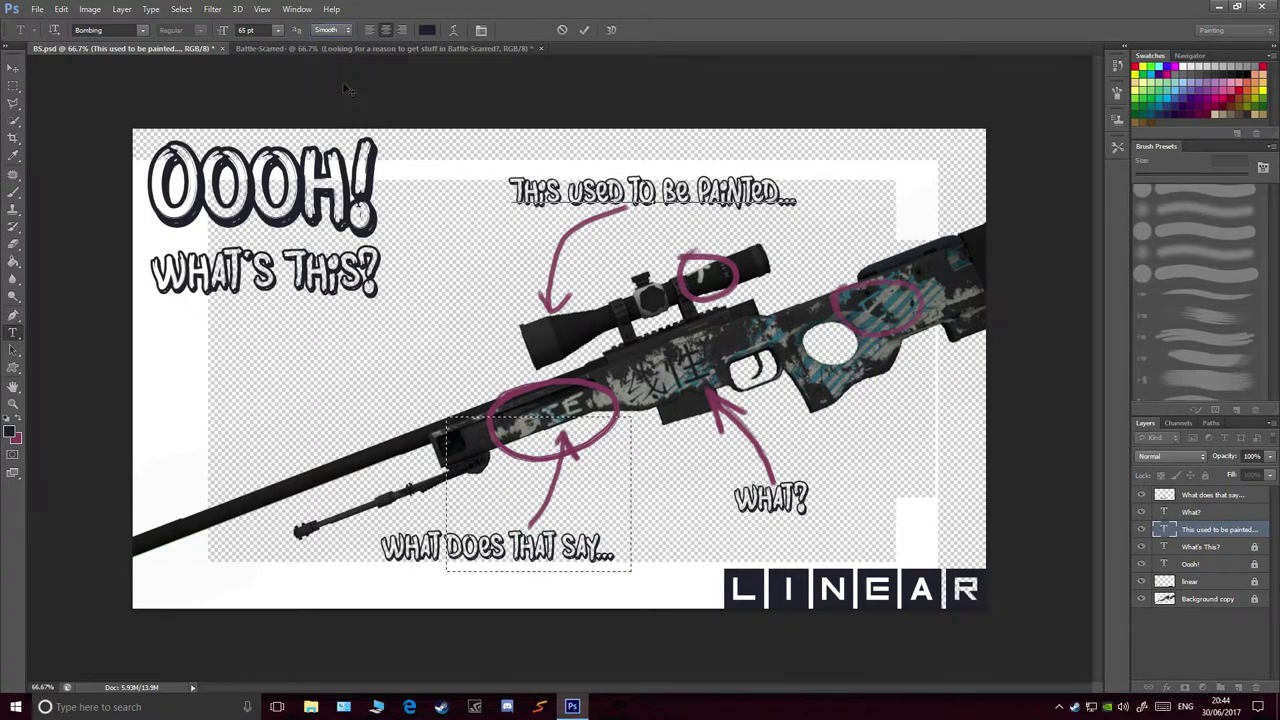
{"action": "left_click", "coordinate": [1205, 475]}
{"action": "left_click", "coordinate": [1220, 512]}
{"action": "key", "text": "ctrl+slash"}
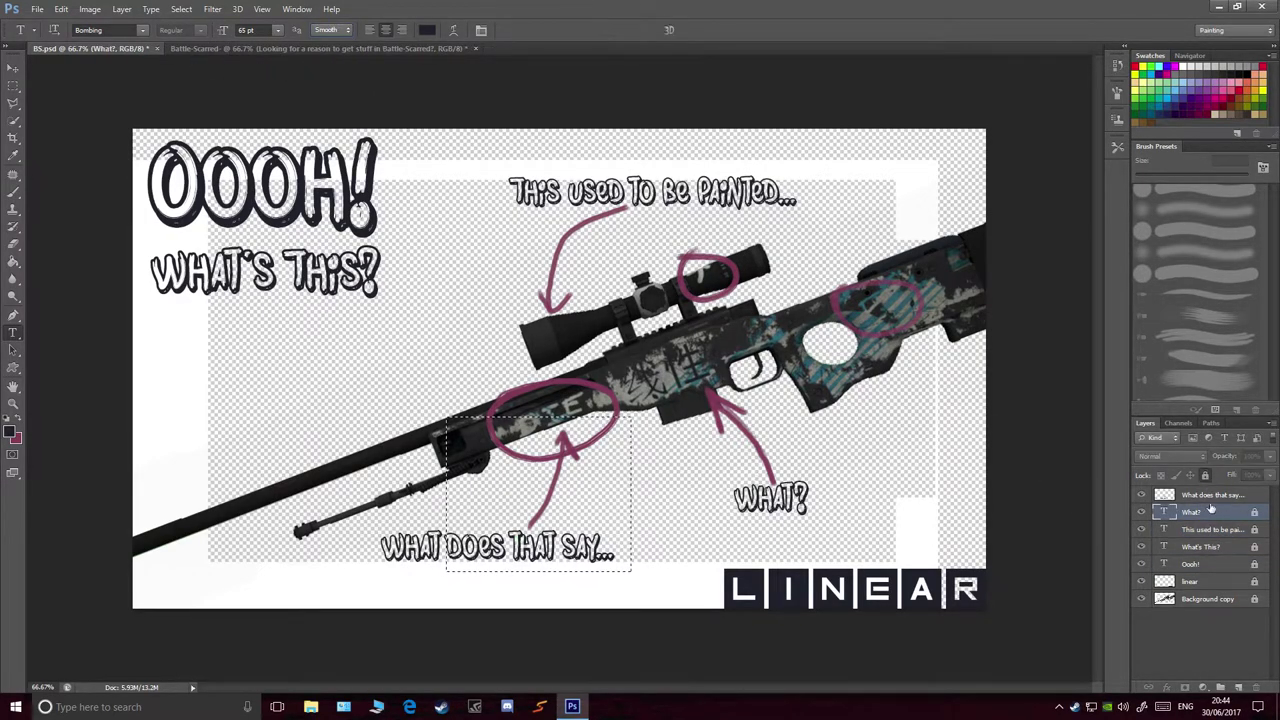
{"action": "key", "text": "ctrl+shift+alt+n"}
{"action": "left_click", "coordinate": [1205, 476]}
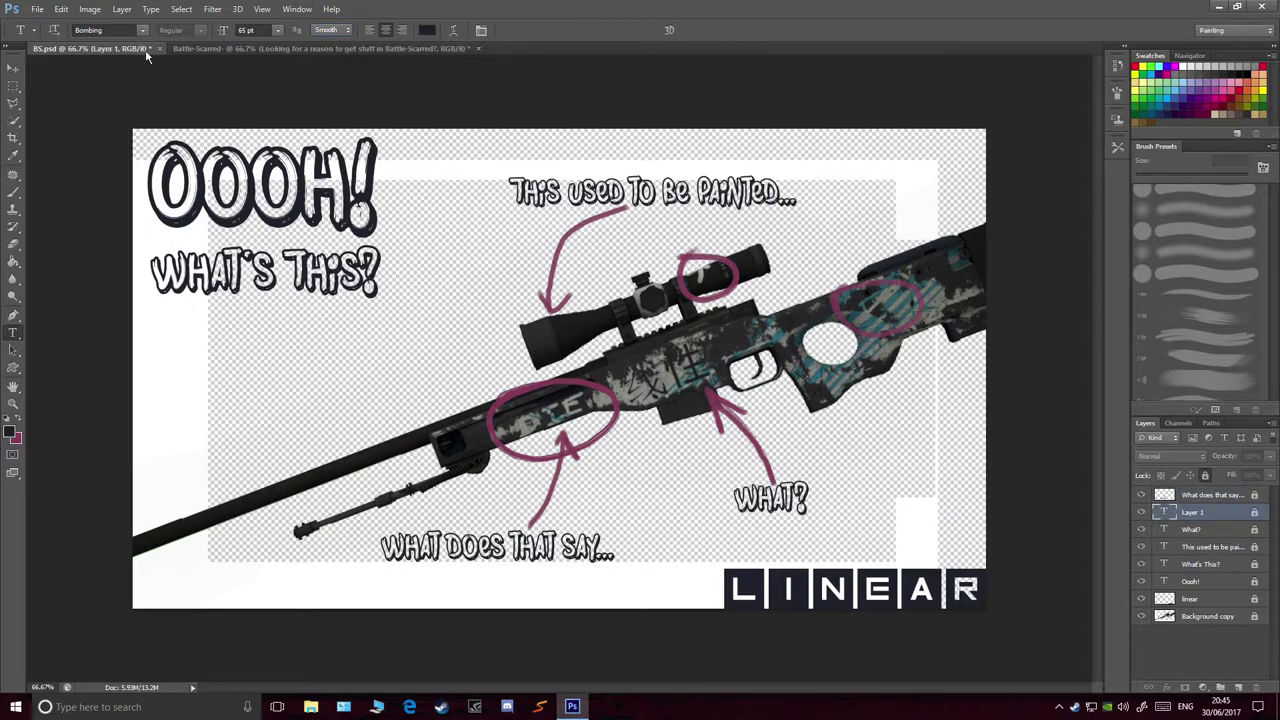
Step: Save BS.psd, export it as BS.jpg in JPEG format to the Images folder, and close the document
{"action": "left_click", "coordinate": [37, 9]}
{"action": "left_click", "coordinate": [80, 171]}
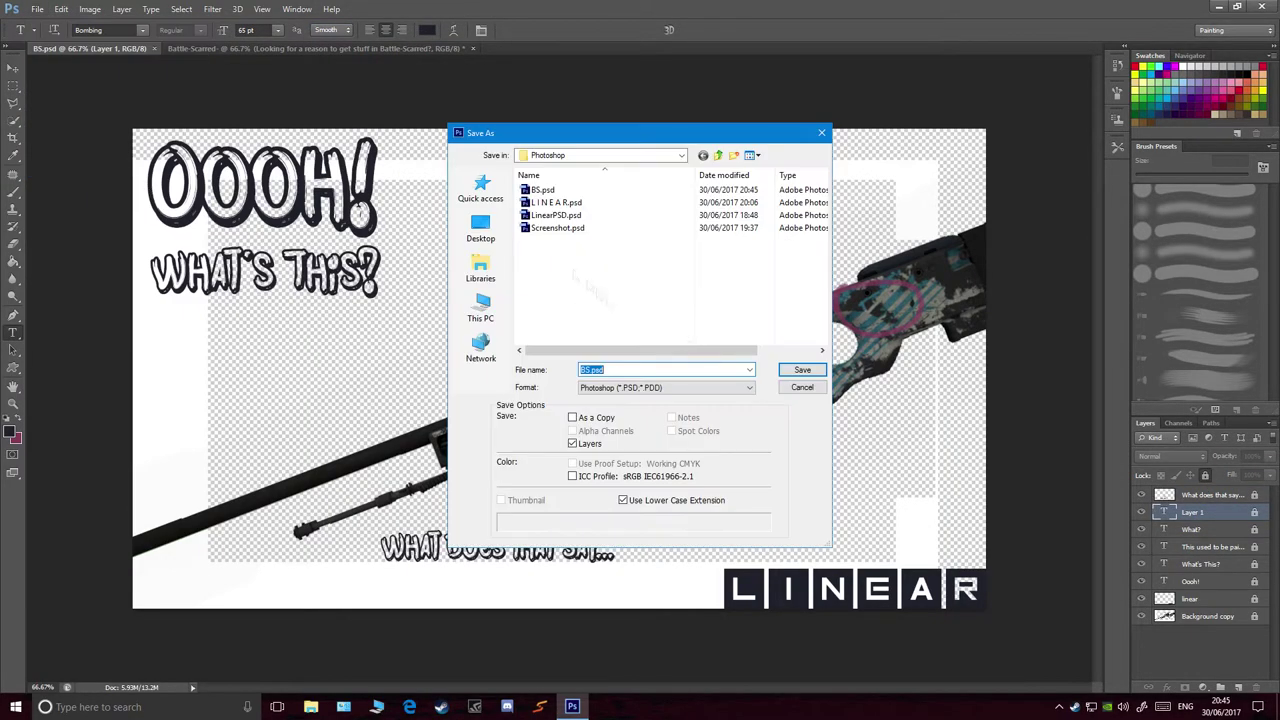
{"action": "left_click", "coordinate": [718, 155]}
{"action": "double_click", "coordinate": [545, 202]}
{"action": "left_click", "coordinate": [749, 387]}
{"action": "left_click", "coordinate": [640, 520]}
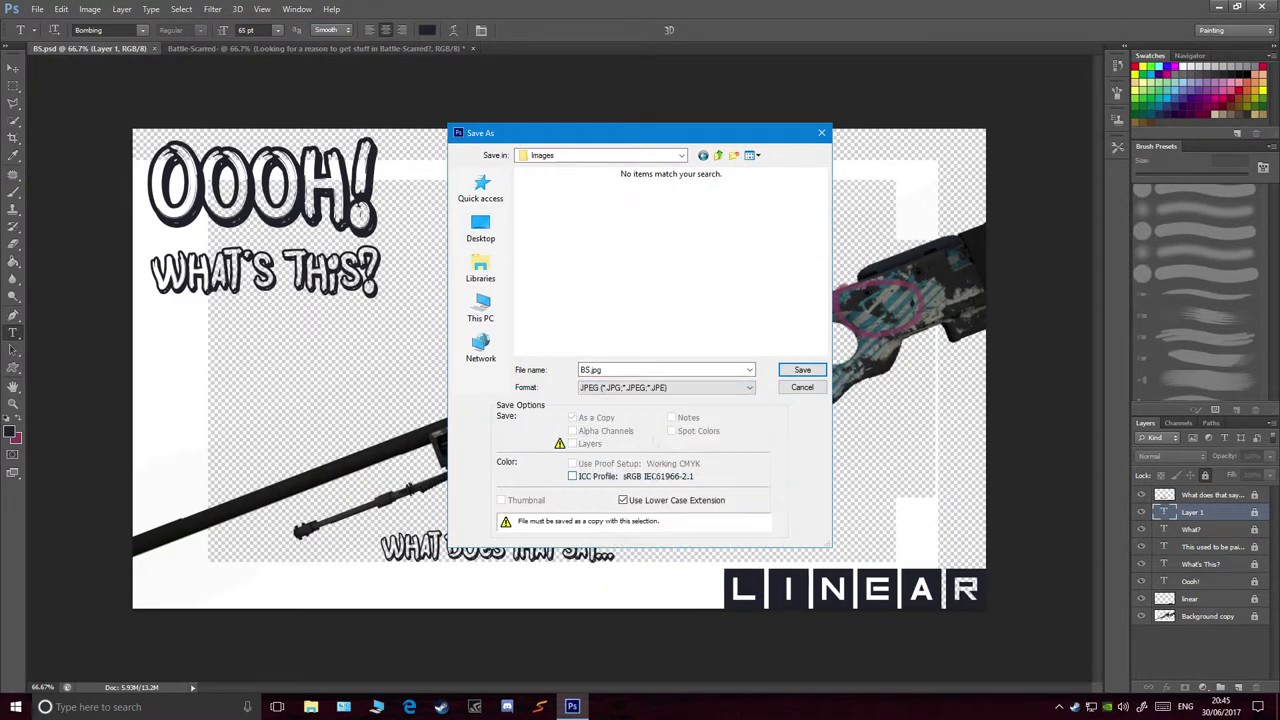
{"action": "left_click", "coordinate": [806, 371]}
{"action": "key", "text": "Return"}
{"action": "key", "text": "Return"}
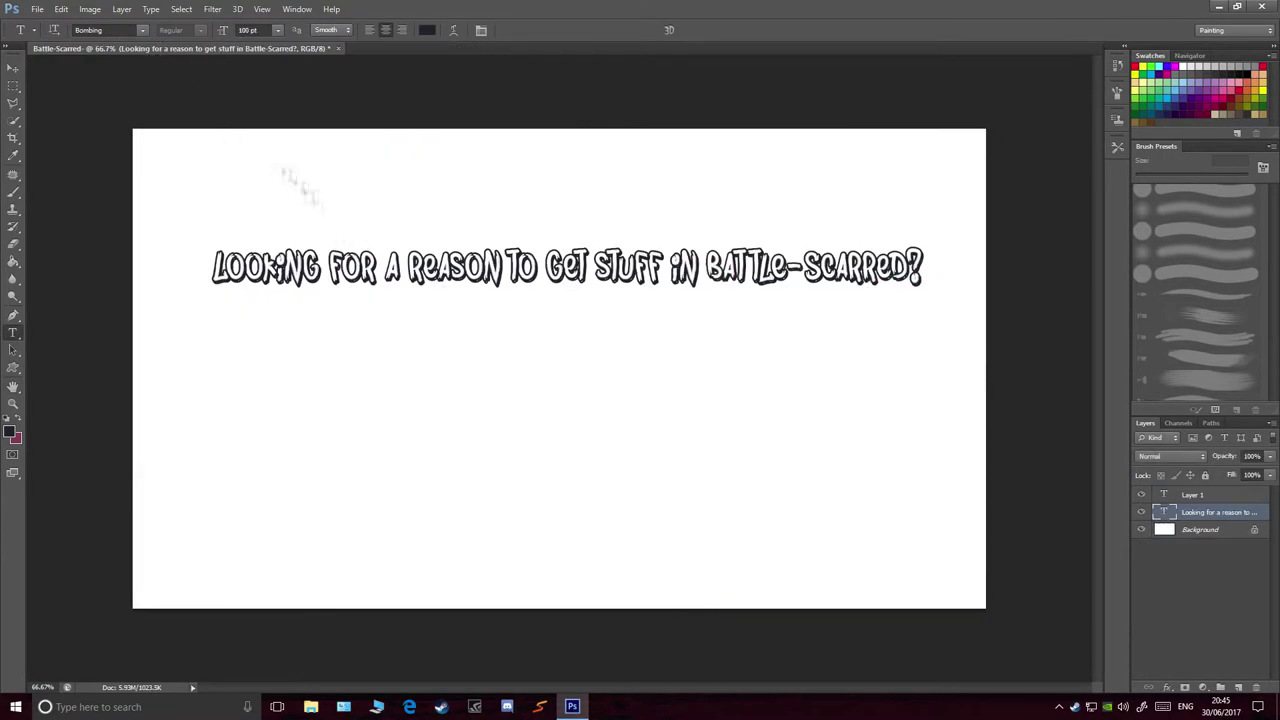
Step: Nudge the Battle-Scarred question and add the text "Or are you just broke after a Steam Sale?" at 100 pt below it
{"action": "mouse_move", "coordinate": [322, 245]}
{"action": "left_mouse_down"}
{"action": "mouse_move", "coordinate": [298, 253]}
{"action": "mouse_move", "coordinate": [338, 241]}
{"action": "left_mouse_up"}
{"action": "key", "text": "t"}
{"action": "left_click", "coordinate": [557, 441]}
{"action": "type", "text": "Or are you j"}
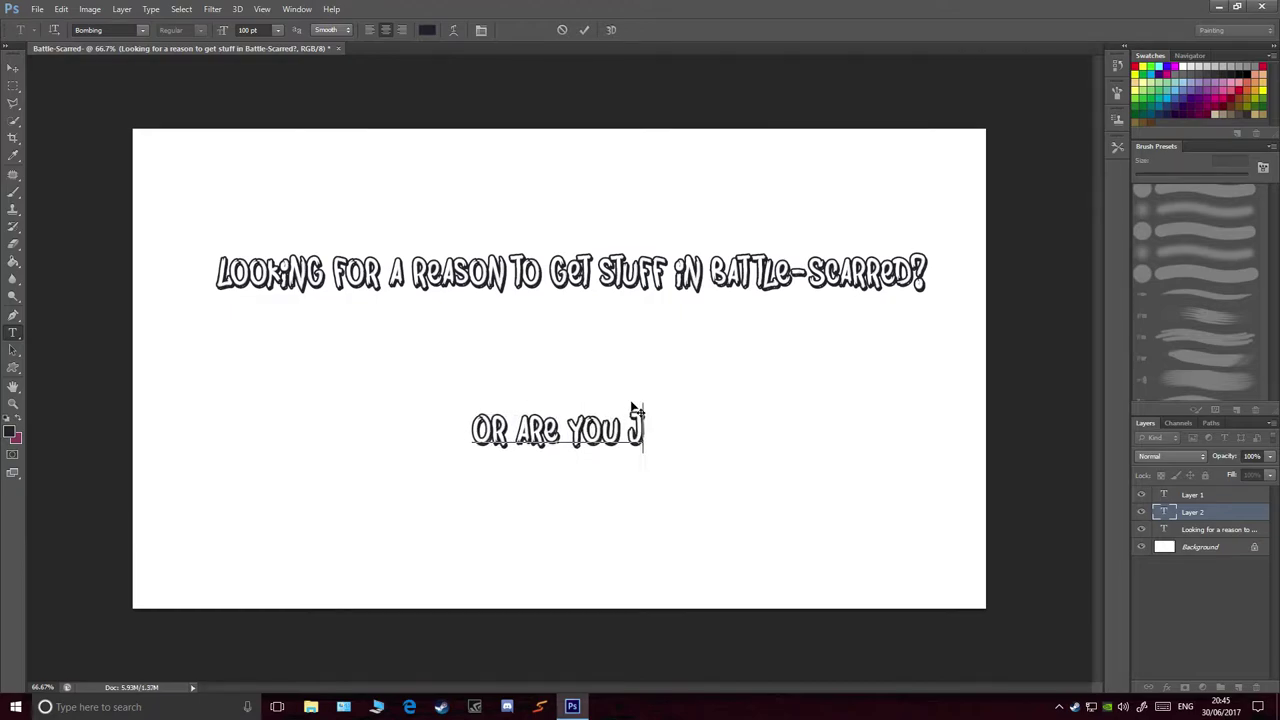
{"action": "type", "text": "ust broke after a $team sale?"}
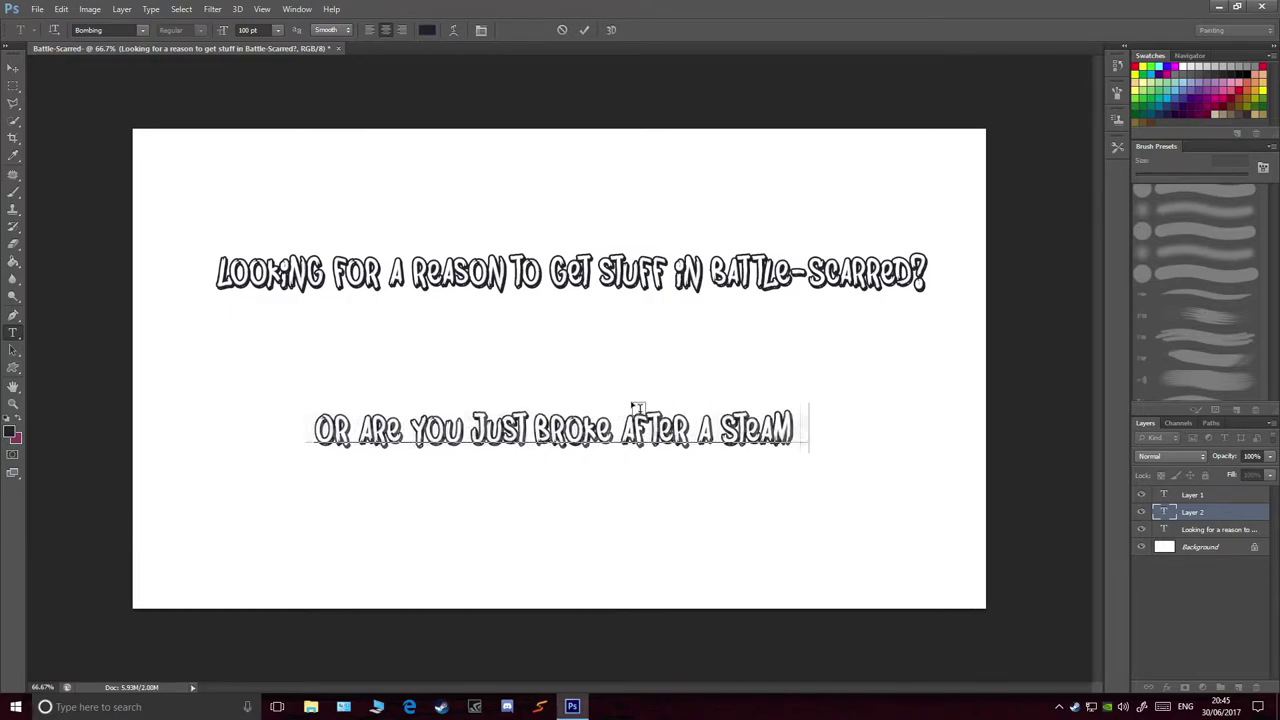
{"action": "key", "text": "ctrl+Return"}
Step: Move both question lines into the upper part of the canvas, centred directly one beneath the other
{"action": "key", "text": "m"}
{"action": "key", "text": "v"}
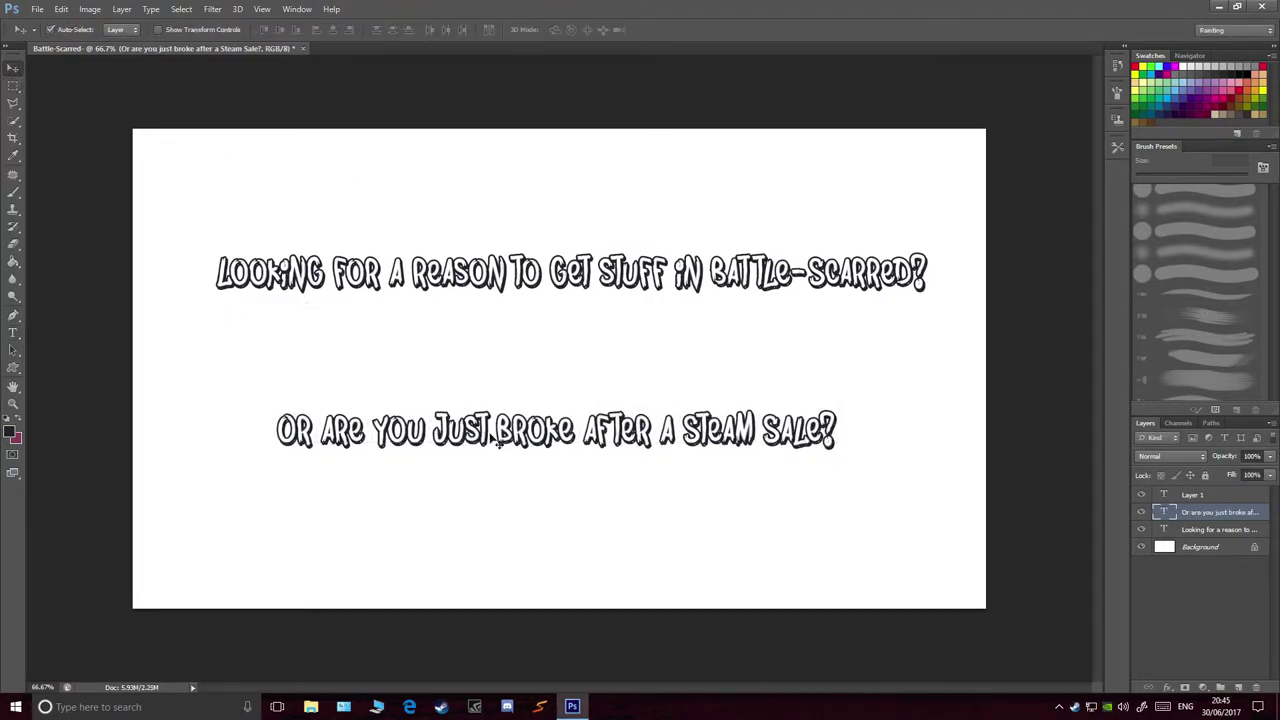
{"action": "left_click_drag", "start_coordinate": [560, 430], "coordinate": [560, 406]}
{"action": "left_click_drag", "start_coordinate": [570, 275], "coordinate": [570, 350]}
{"action": "left_click_drag", "start_coordinate": [579, 409], "coordinate": [503, 240]}
Step: Add the text "Peep this..." in the Bombing font at 200 pt below the two questions and enlarge it further
{"action": "key", "text": "t"}
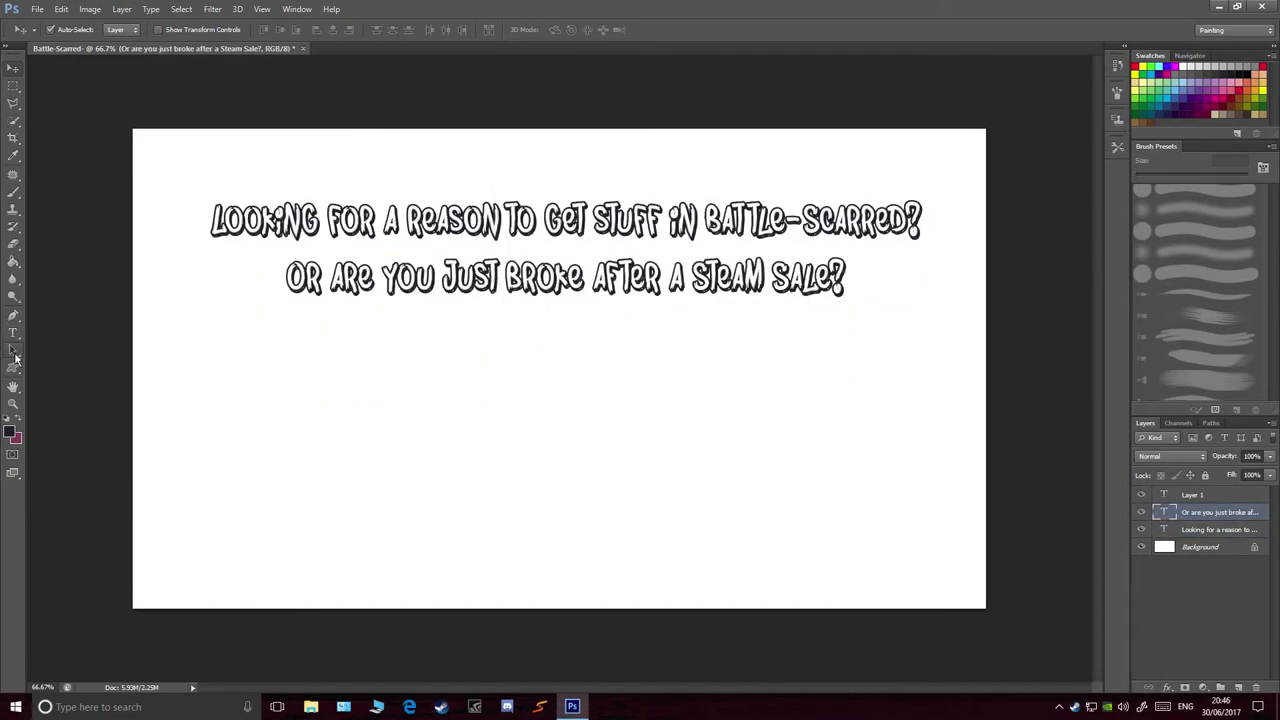
{"action": "left_click", "coordinate": [549, 440]}
{"action": "type", "text": "Peep This..."}
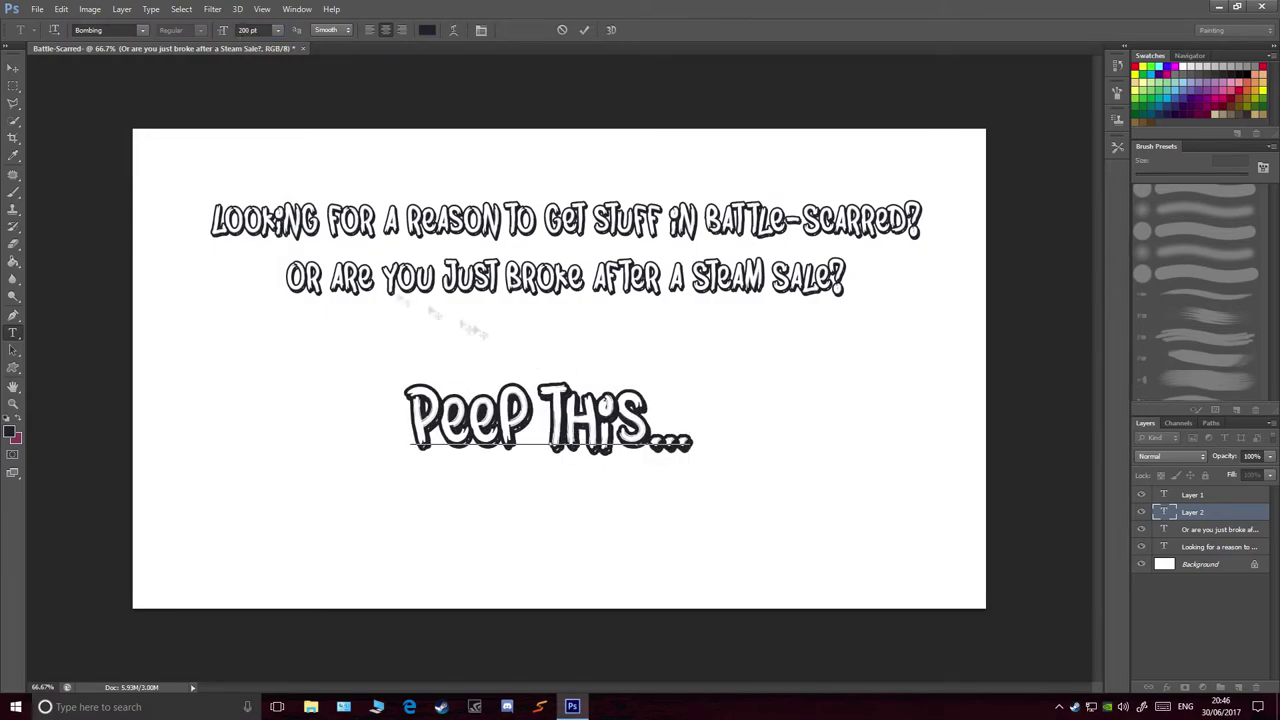
{"action": "type", "text": "3"}
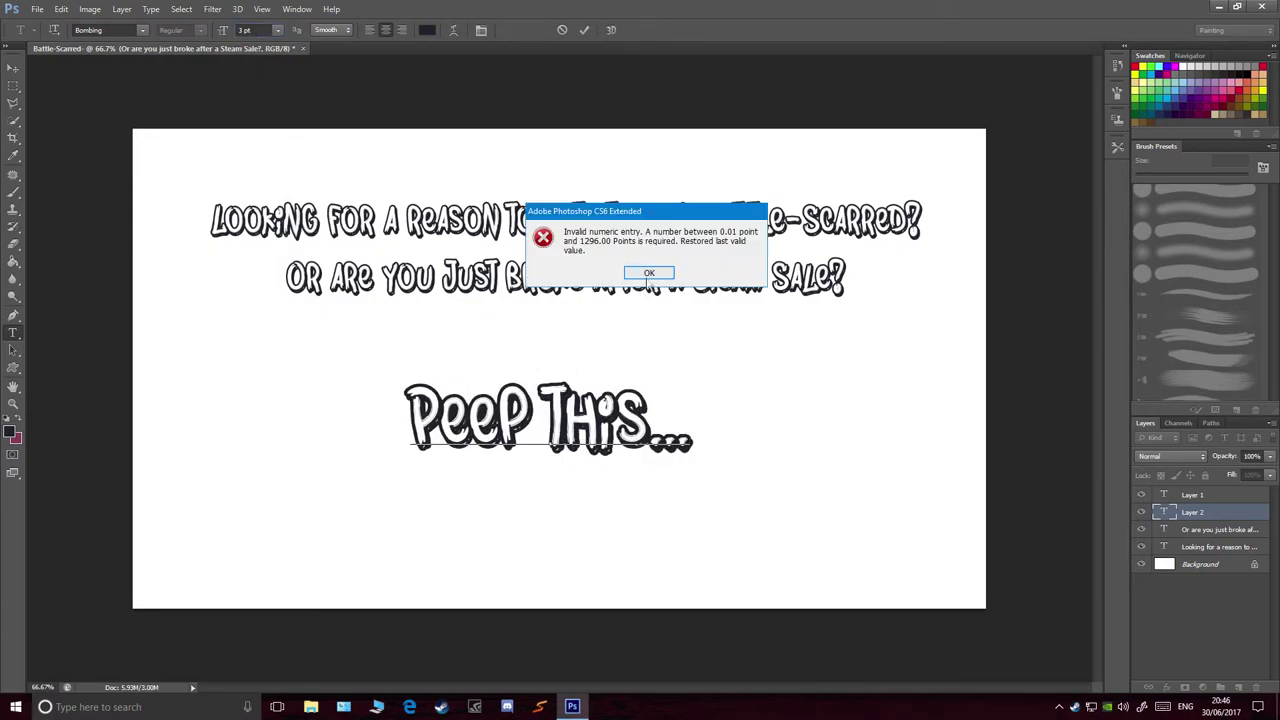
{"action": "key", "text": "Return"}
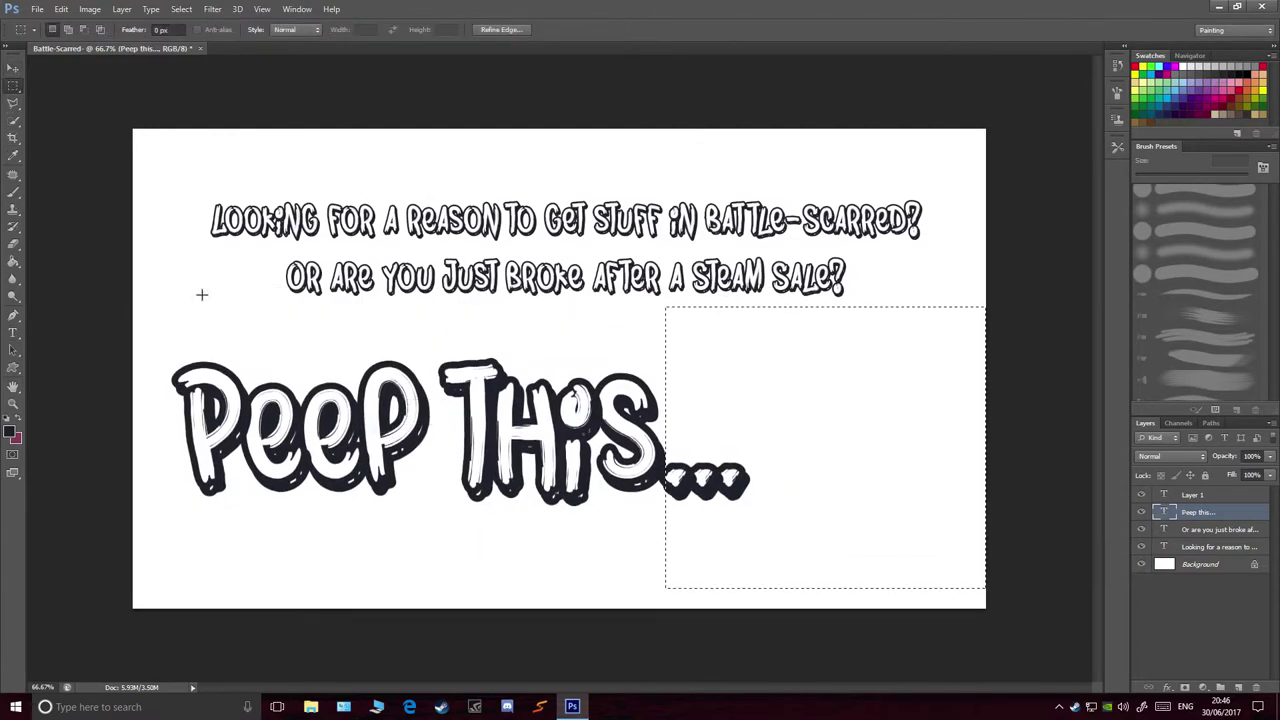
Step: Rasterize the "Peep this..." text layer so it can be painted on with the brush
{"action": "key", "text": "b"}
{"action": "left_click_drag", "start_coordinate": [686, 418], "coordinate": [917, 377]}
{"action": "key", "text": "Return"}
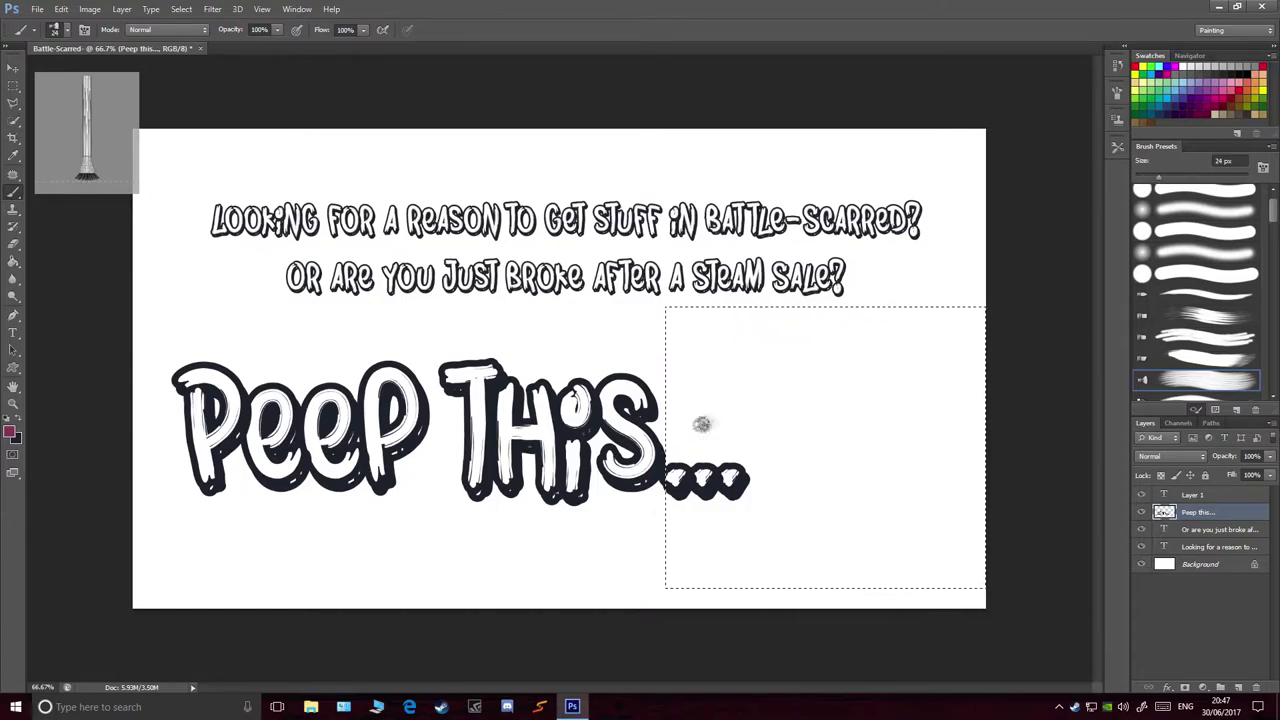
Step: Try different brush presets for a magenta arrow beside "Peep this...", undoing each test stroke
{"action": "left_click_drag", "start_coordinate": [705, 445], "coordinate": [860, 415]}
{"action": "key", "text": "ctrl+z"}
{"action": "scroll", "coordinate": [1200, 290], "scroll_direction": "down", "scroll_amount": 3}
{"action": "left_click", "coordinate": [1200, 343]}
{"action": "mouse_move", "coordinate": [690, 390]}
{"action": "left_mouse_down"}
{"action": "mouse_move", "coordinate": [855, 380]}
{"action": "mouse_move", "coordinate": [914, 394]}
{"action": "left_mouse_up"}
{"action": "key", "text": "ctrl+z"}
{"action": "key", "text": "ctrl+z"}
{"action": "mouse_move", "coordinate": [720, 430]}
{"action": "left_mouse_down"}
{"action": "mouse_move", "coordinate": [760, 470]}
{"action": "mouse_move", "coordinate": [780, 460]}
{"action": "left_mouse_up"}
{"action": "key", "text": "ctrl+z"}
{"action": "scroll", "coordinate": [1200, 290], "scroll_direction": "down", "scroll_amount": 5}
{"action": "left_click", "coordinate": [1205, 265]}
{"action": "key", "text": "ctrl+z"}
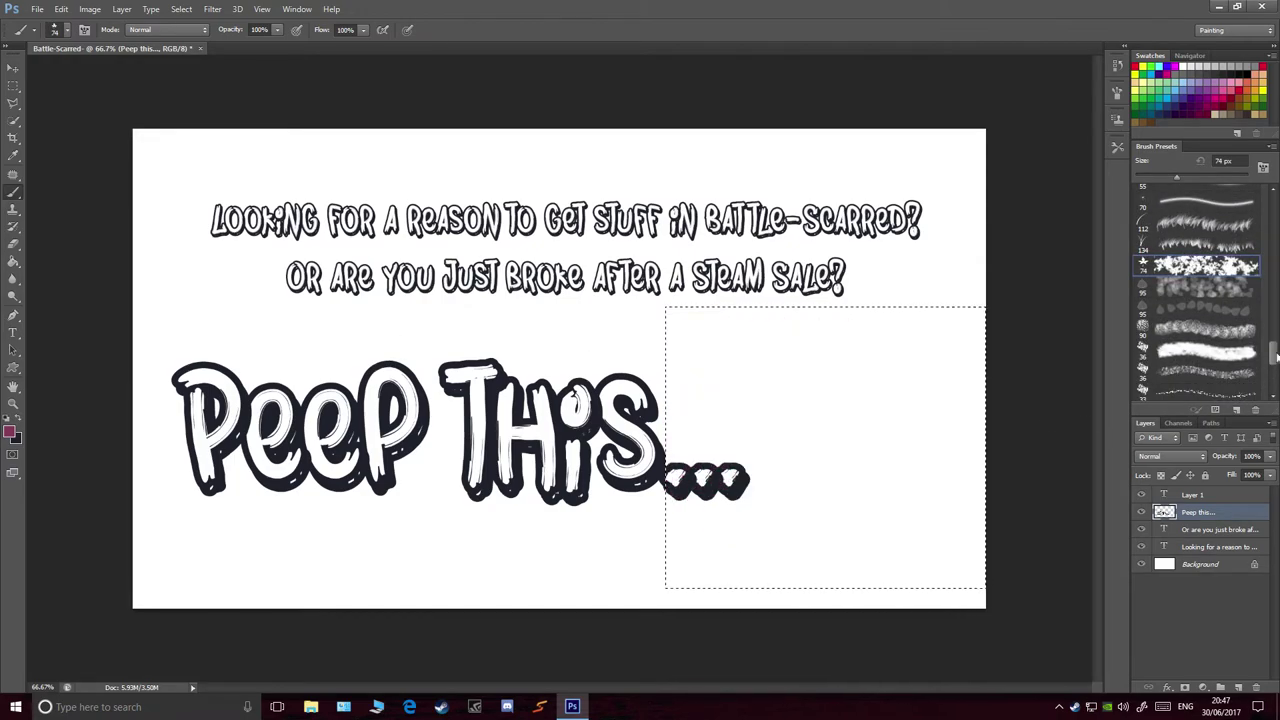
Step: Paint a thick, rough-edged magenta arrow pointing right beside the "Peep this..." text
{"action": "scroll", "coordinate": [1200, 290], "scroll_direction": "down", "scroll_amount": 5}
{"action": "left_click", "coordinate": [1205, 370]}
{"action": "left_click_drag", "start_coordinate": [688, 400], "coordinate": [855, 447]}
{"action": "mouse_move", "coordinate": [900, 395]}
{"action": "left_mouse_down"}
{"action": "mouse_move", "coordinate": [862, 345]}
{"action": "mouse_move", "coordinate": [843, 380]}
{"action": "left_mouse_up"}
{"action": "key", "text": "v"}
{"action": "key", "text": "ctrl+z"}
Step: Add the text "who even says that?" in dark Bombing lettering below "Peep this...", enlarge it slightly and reposition it
{"action": "key", "text": "t"}
{"action": "left_click", "coordinate": [371, 575]}
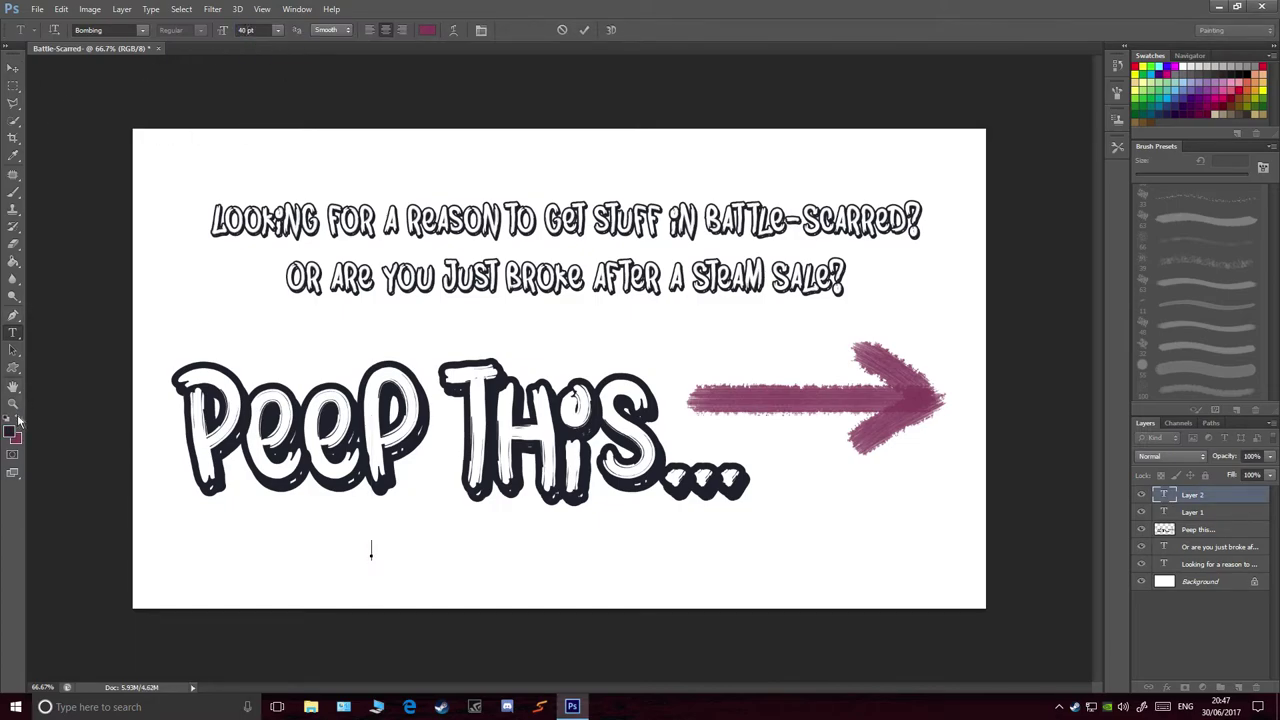
{"action": "type", "text": "WHO EVEN SAYS THAT?"}
{"action": "key", "text": "ctrl+a"}
{"action": "key", "text": "ctrl+shift+period"}
{"action": "key", "text": "ctrl+shift+period"}
{"action": "key", "text": "ctrl+shift+period"}
{"action": "key", "text": "ctrl+Return"}
{"action": "key", "text": "v"}
{"action": "left_click_drag", "start_coordinate": [413, 520], "coordinate": [478, 532]}
Step: Save the document as Battle-Scarred-.psd in the Photoshop folder
{"action": "left_click", "coordinate": [37, 9]}
{"action": "left_click", "coordinate": [60, 160]}
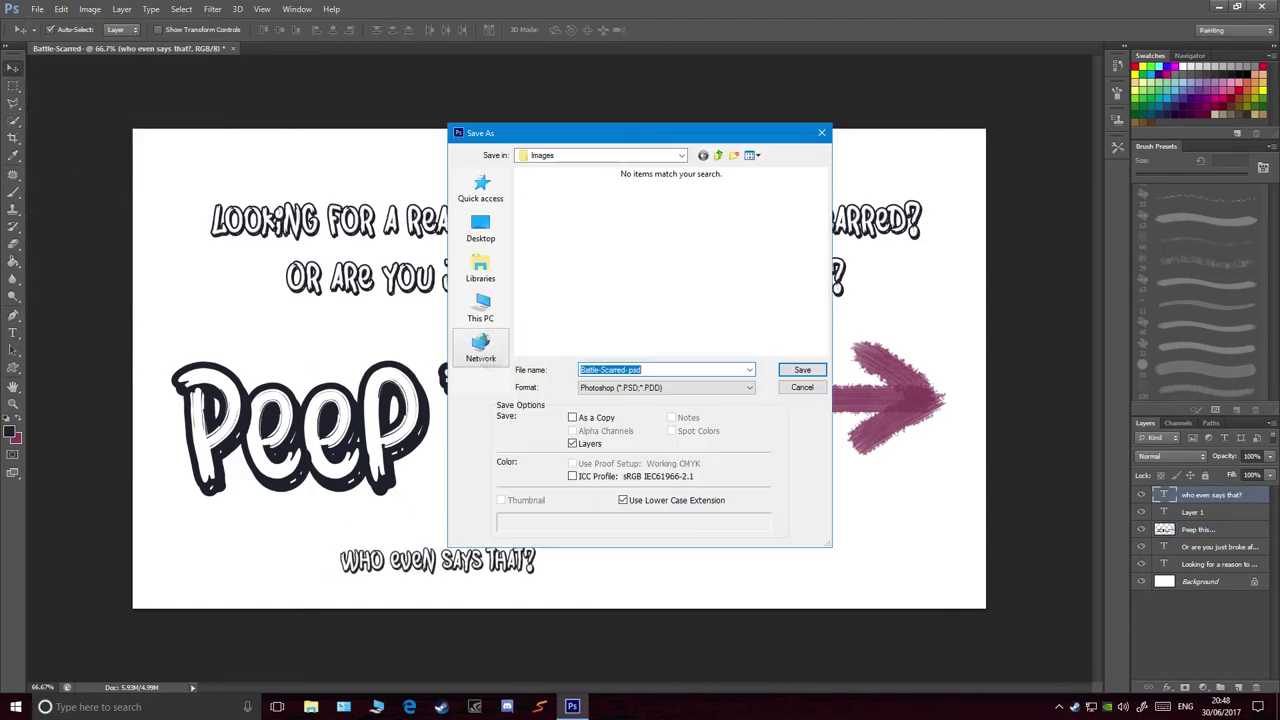
{"action": "left_click", "coordinate": [600, 155]}
{"action": "left_click", "coordinate": [579, 296]}
{"action": "double_click", "coordinate": [550, 260]}
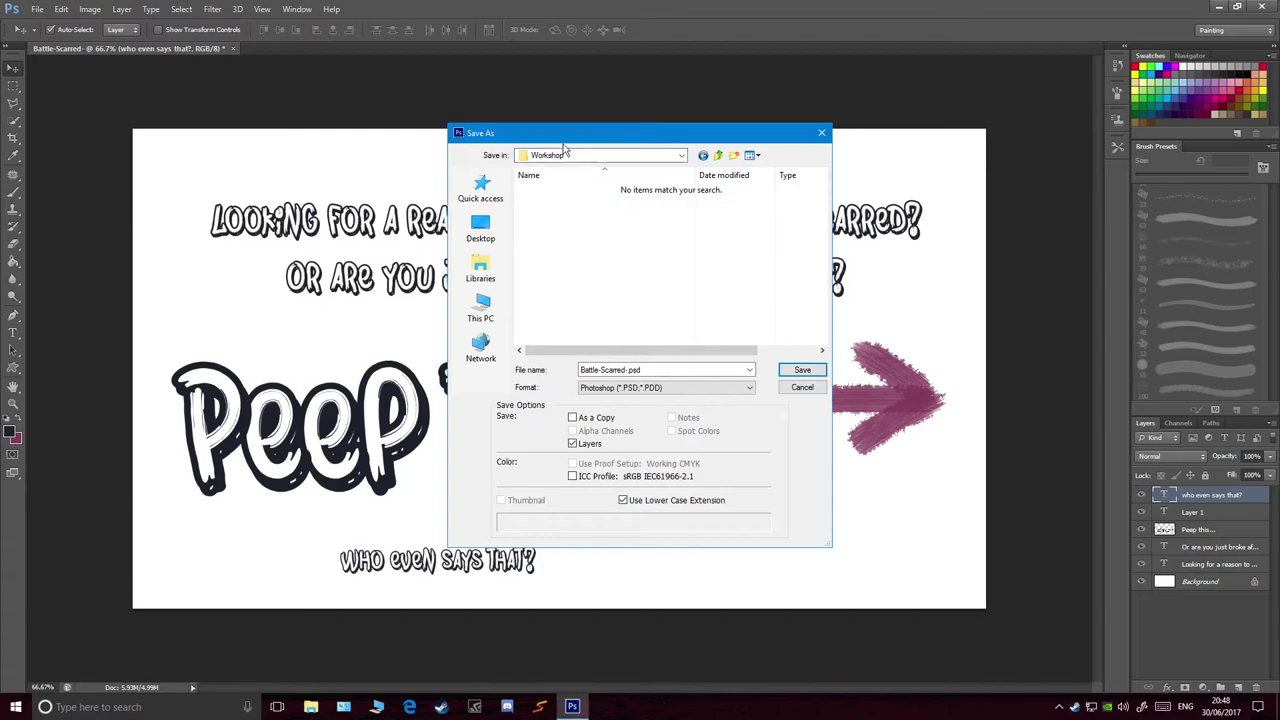
{"action": "left_click", "coordinate": [600, 155]}
{"action": "left_click", "coordinate": [592, 307]}
{"action": "left_click", "coordinate": [802, 370]}
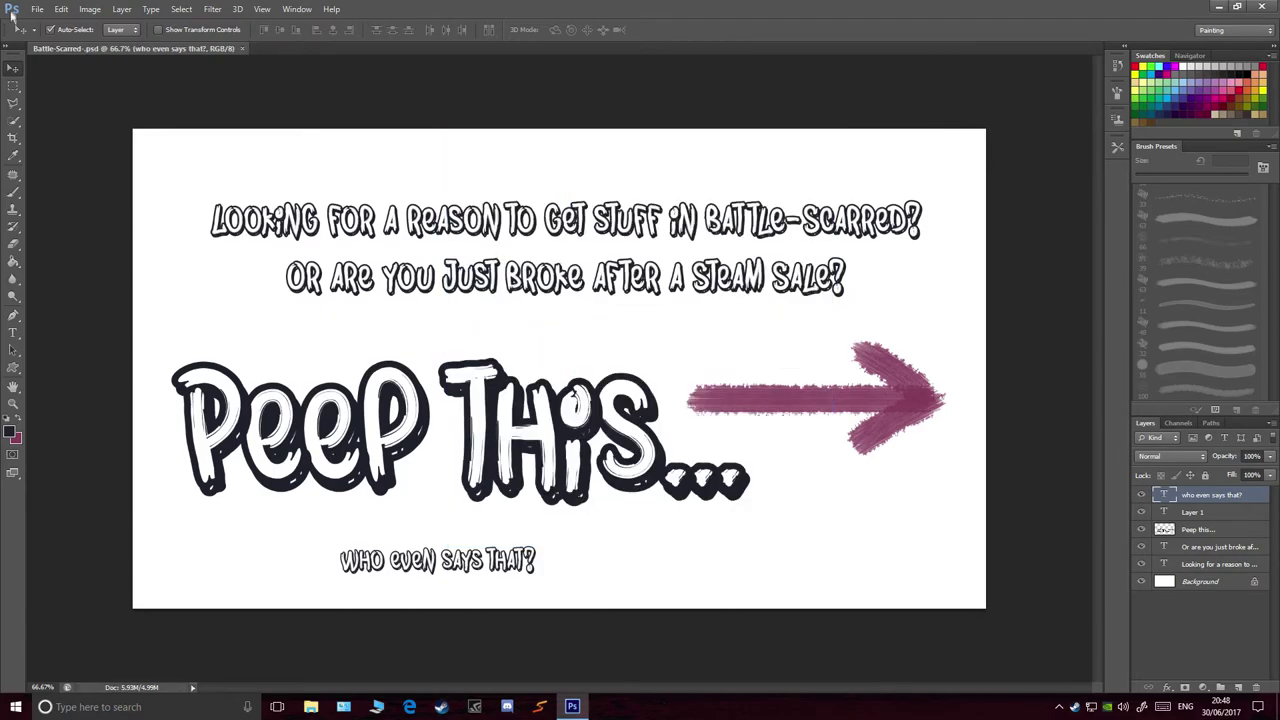
Step: Save a JPEG copy named Battle-Scarred-.jpg in the Images folder and close the document
{"action": "left_click", "coordinate": [665, 387]}
{"action": "left_click", "coordinate": [620, 471]}
{"action": "left_click", "coordinate": [600, 155]}
{"action": "left_click", "coordinate": [560, 303]}
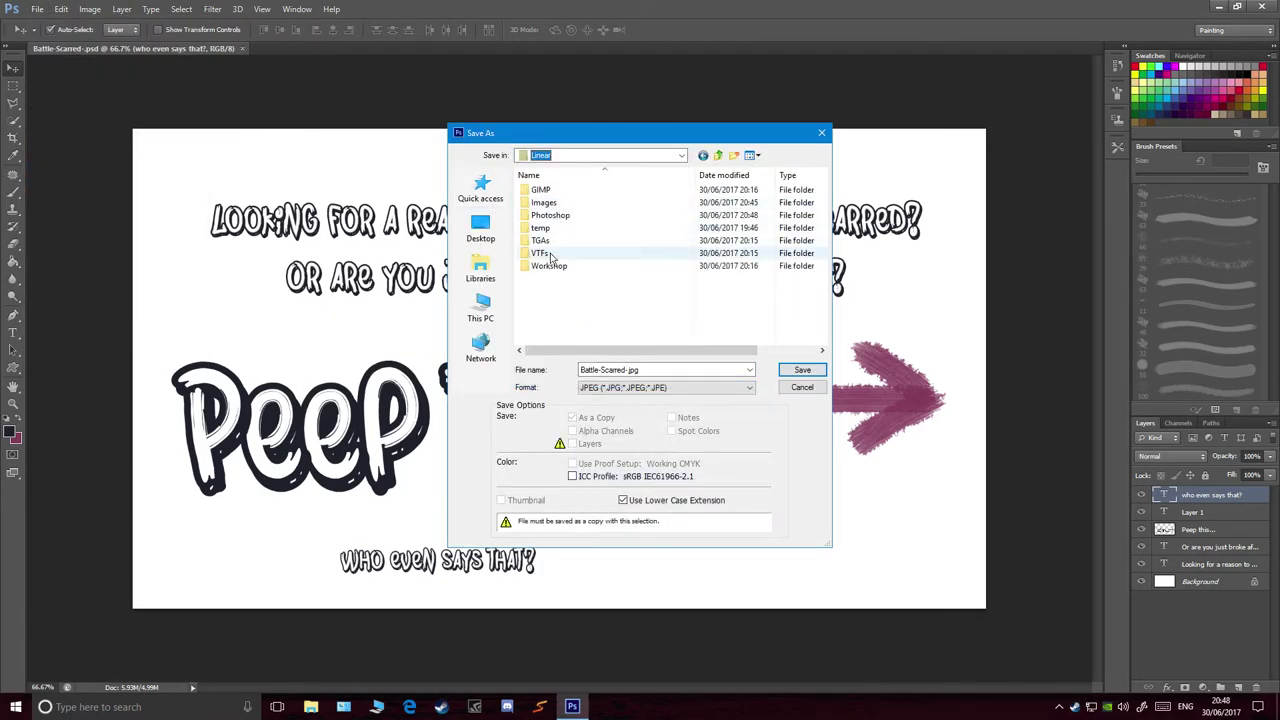
{"action": "double_click", "coordinate": [540, 206]}
{"action": "left_click", "coordinate": [802, 370]}
{"action": "left_click", "coordinate": [528, 120]}
{"action": "left_click", "coordinate": [241, 48]}
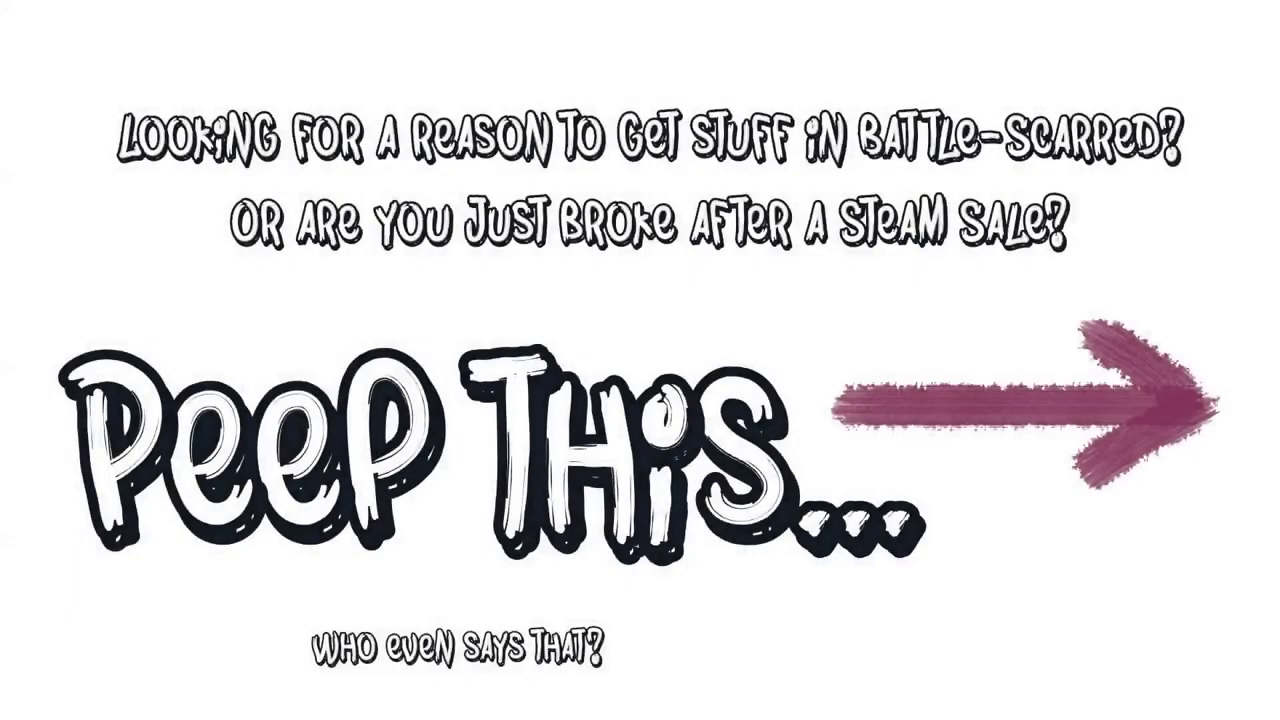